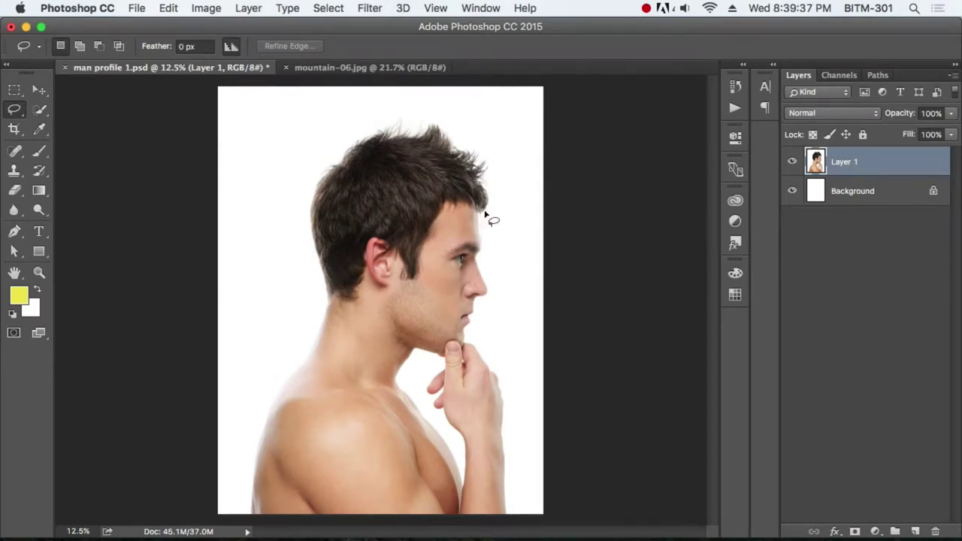
Draw a loose lasso around the man's head, neck and shoulder down to the image bottom.
key(super+minus)
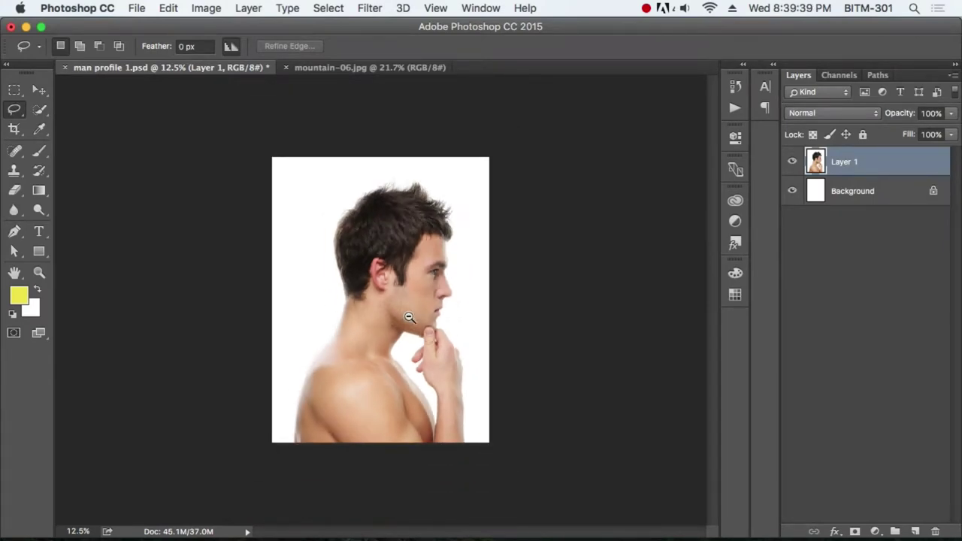
click(792, 162)
click(792, 162)
click(792, 162)
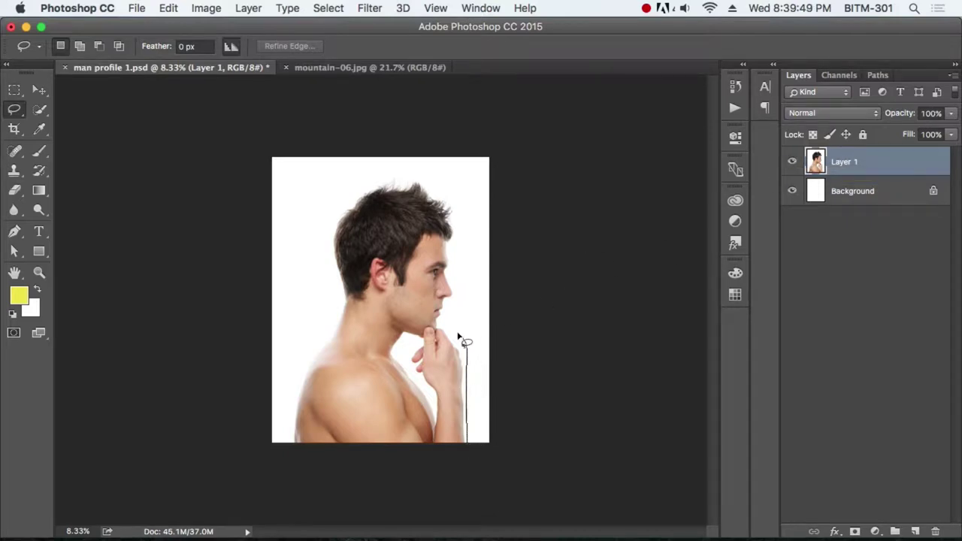
drag(457, 265, 321, 339)
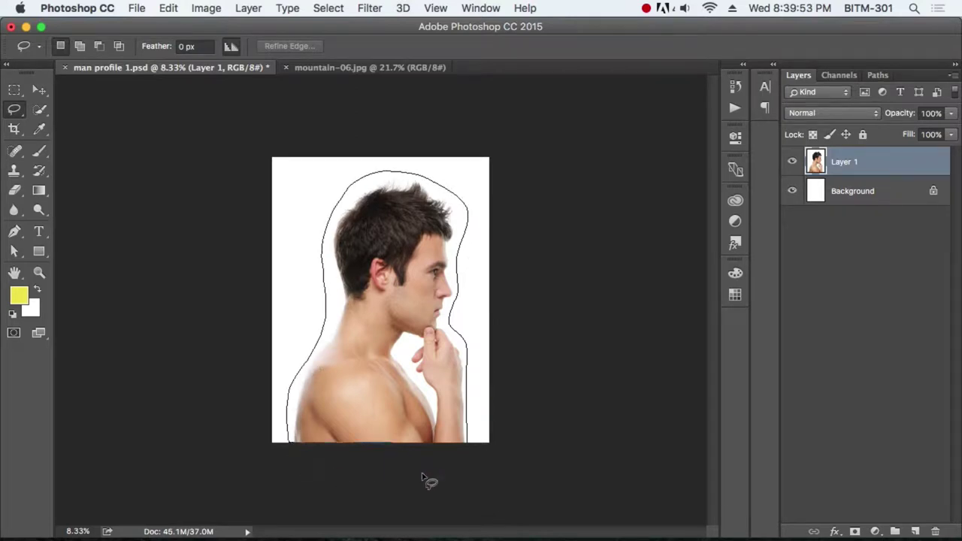
drag(321, 339, 466, 477)
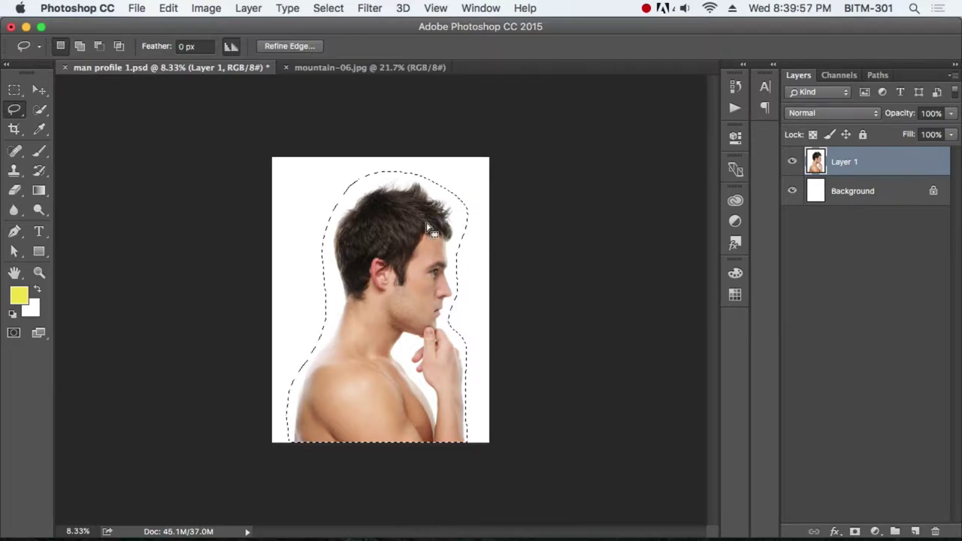
Open Refine Edge for the selection, zoom in on the head, and set the brush to 250.
click(282, 46)
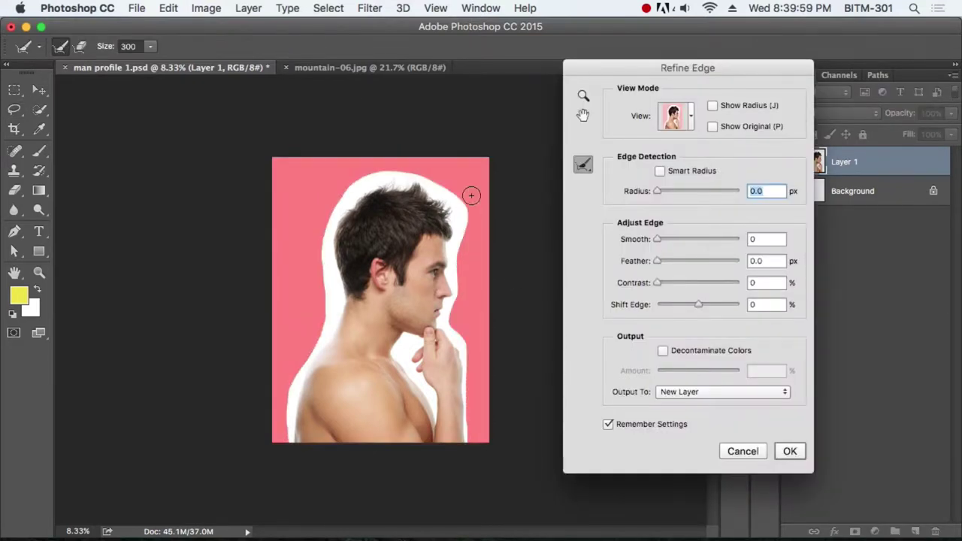
click(438, 194)
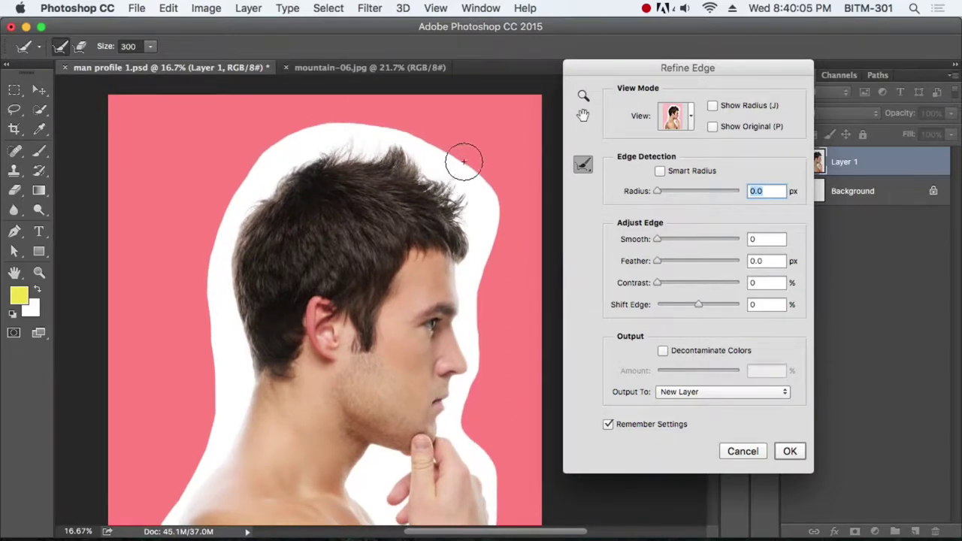
key(bracketleft)
key(bracketright)
key(bracketright)
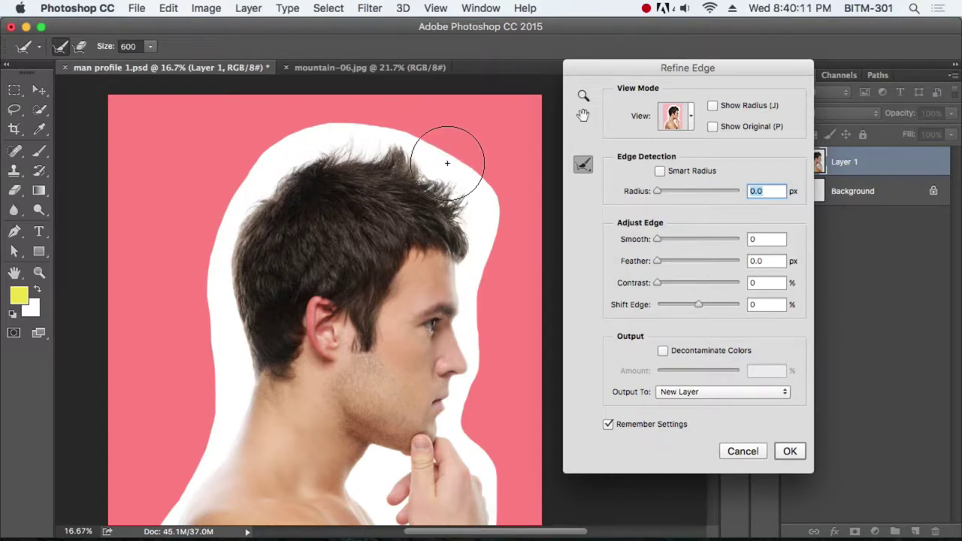
key(bracketleft)
key(bracketleft)
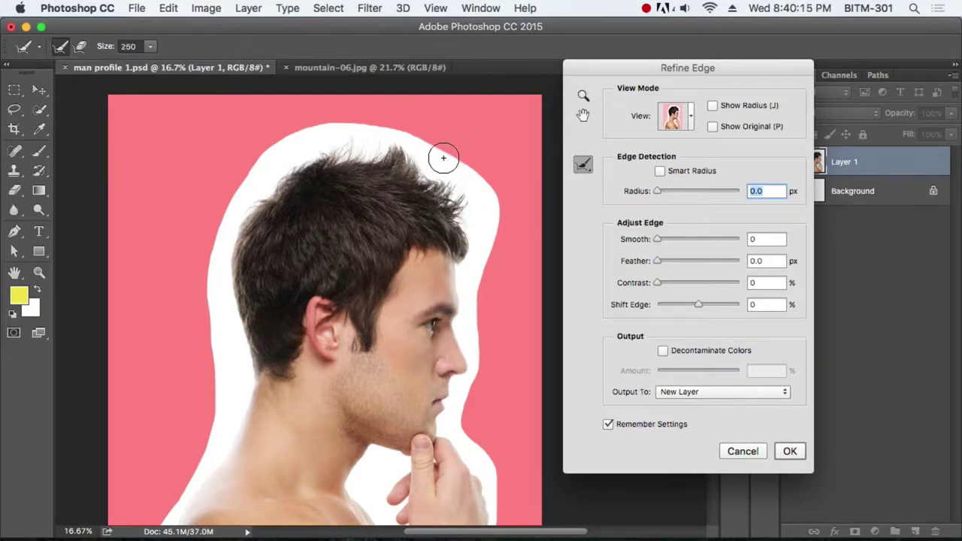
Brush the Refine Radius over the top and side of the man's hair.
mouse_move(444, 158)
mouse_down()
mouse_move(465, 171)
mouse_move(409, 136)
mouse_move(319, 139)
mouse_up()
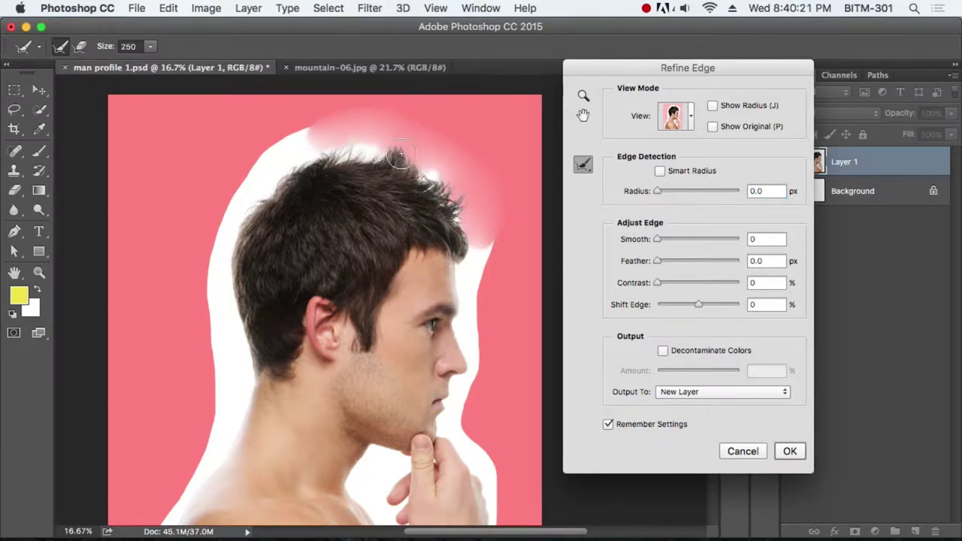
mouse_move(439, 173)
mouse_down()
mouse_move(289, 174)
mouse_move(318, 128)
mouse_move(225, 236)
mouse_move(246, 193)
mouse_move(213, 292)
mouse_move(213, 342)
mouse_move(230, 223)
mouse_up()
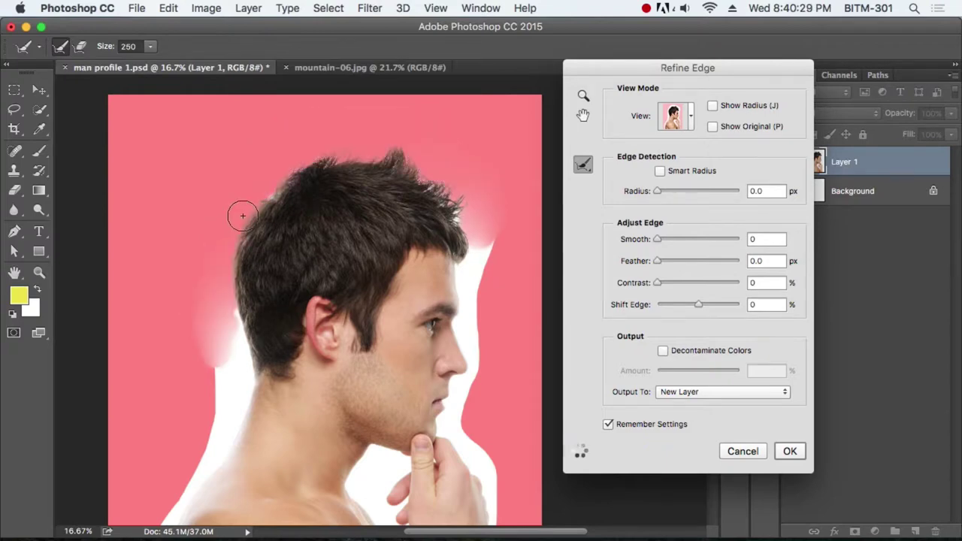
mouse_move(271, 200)
mouse_down()
mouse_move(335, 161)
mouse_move(436, 177)
mouse_move(460, 225)
mouse_move(465, 288)
mouse_move(485, 258)
mouse_move(477, 356)
mouse_move(460, 360)
mouse_move(451, 408)
mouse_move(489, 458)
mouse_move(516, 451)
mouse_up()
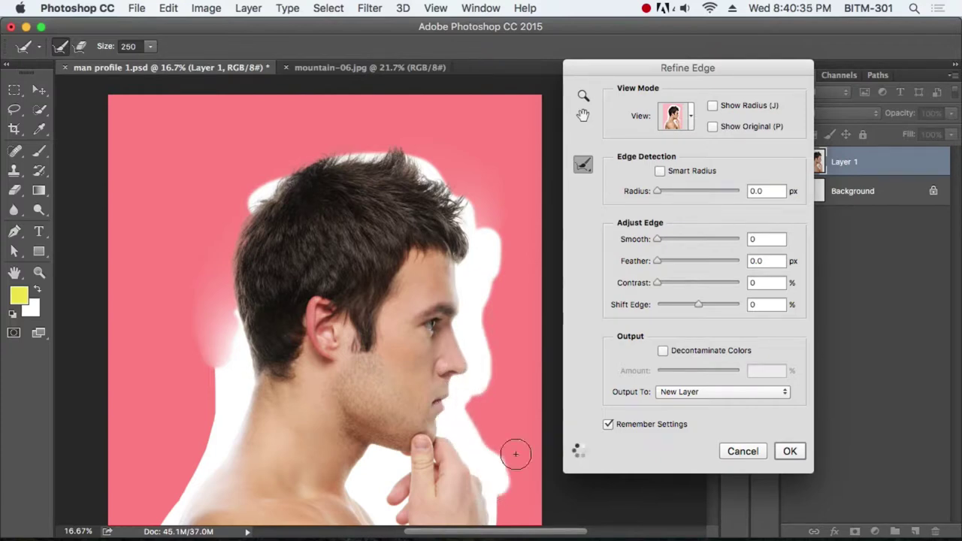
Brush the Refine Radius along the hand, arm and back of the neck.
scroll(481, 255, down, 5)
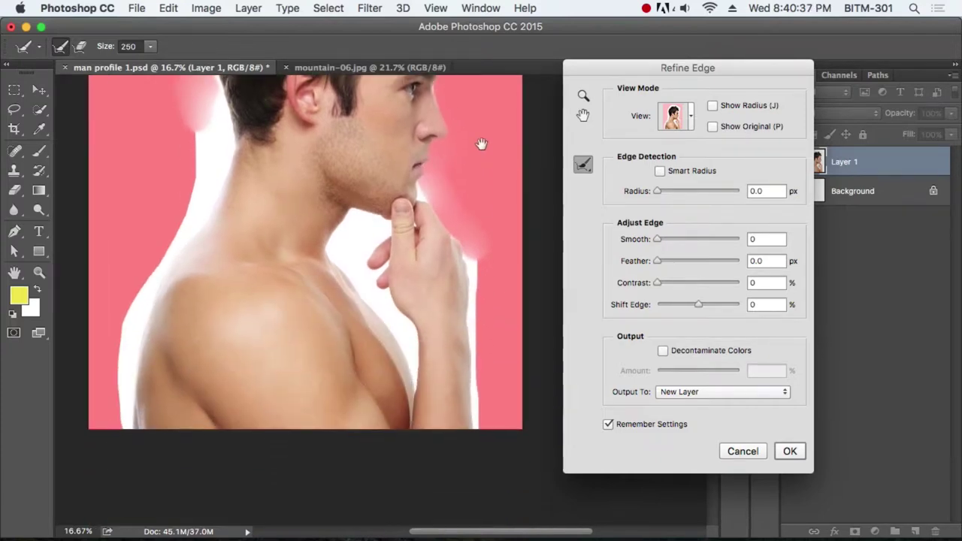
drag(482, 261, 481, 435)
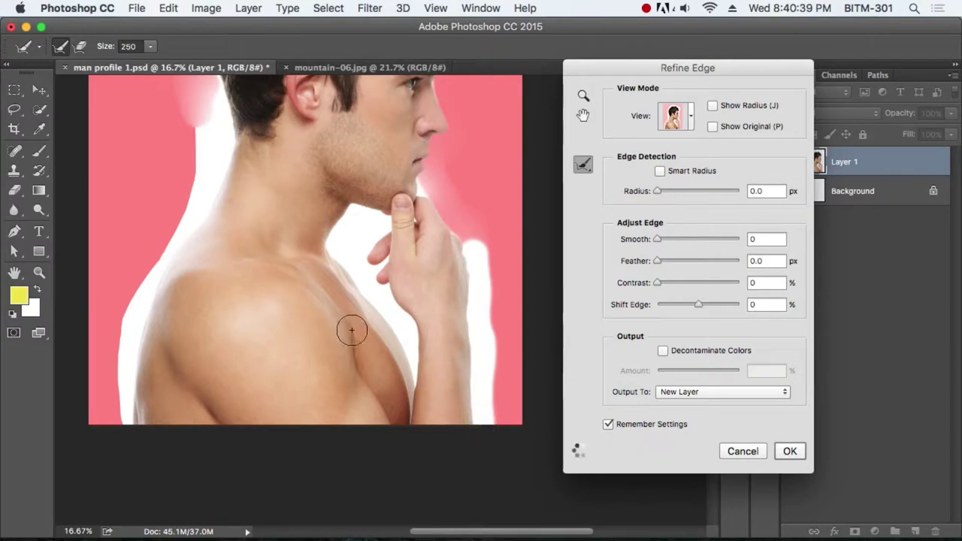
mouse_move(216, 124)
mouse_down()
mouse_move(215, 97)
mouse_move(206, 206)
mouse_move(206, 133)
mouse_move(123, 434)
mouse_move(199, 124)
mouse_move(215, 108)
mouse_up()
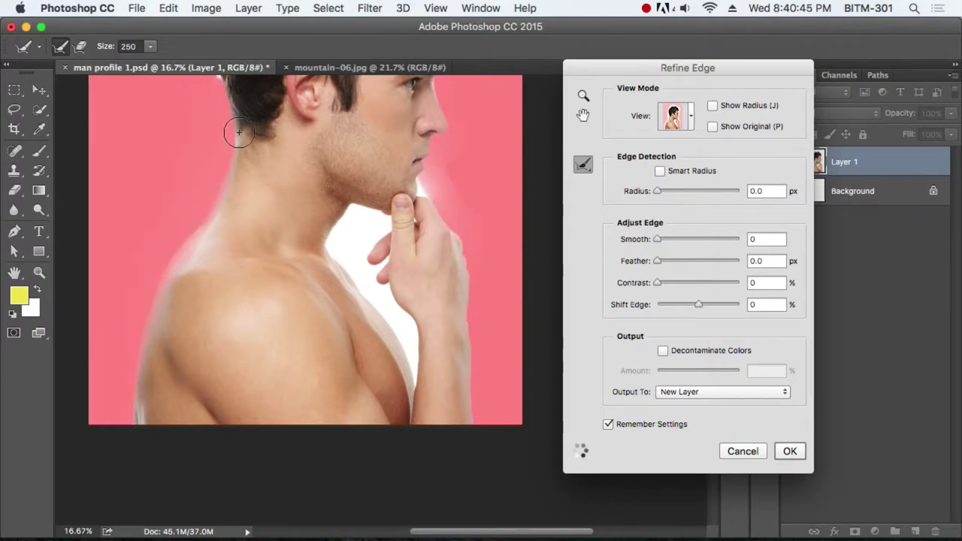
drag(265, 219, 287, 372)
mouse_move(240, 243)
mouse_down()
mouse_move(238, 203)
mouse_move(242, 314)
mouse_move(228, 323)
mouse_up()
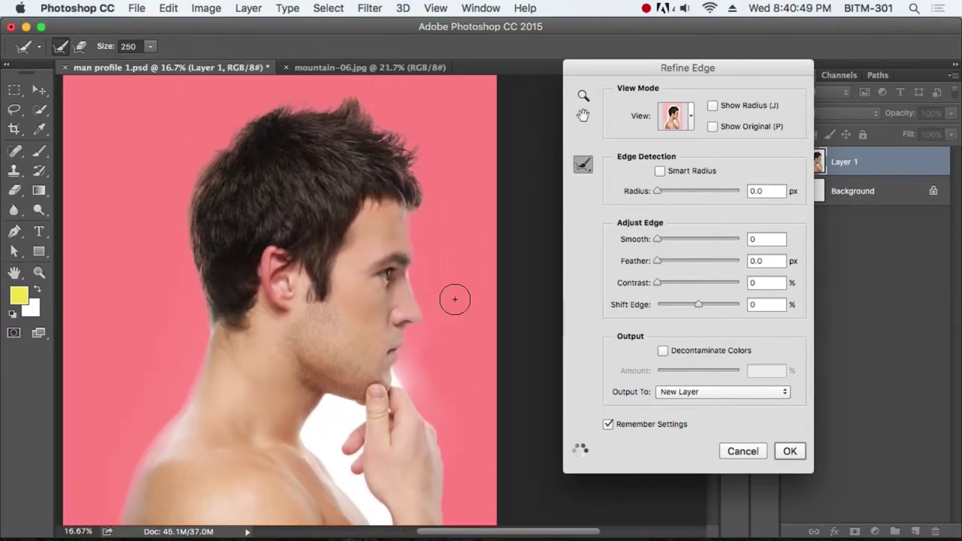
Refine the brow, nose and chin edges, then output the cutout to a new layer.
drag(406, 269, 433, 305)
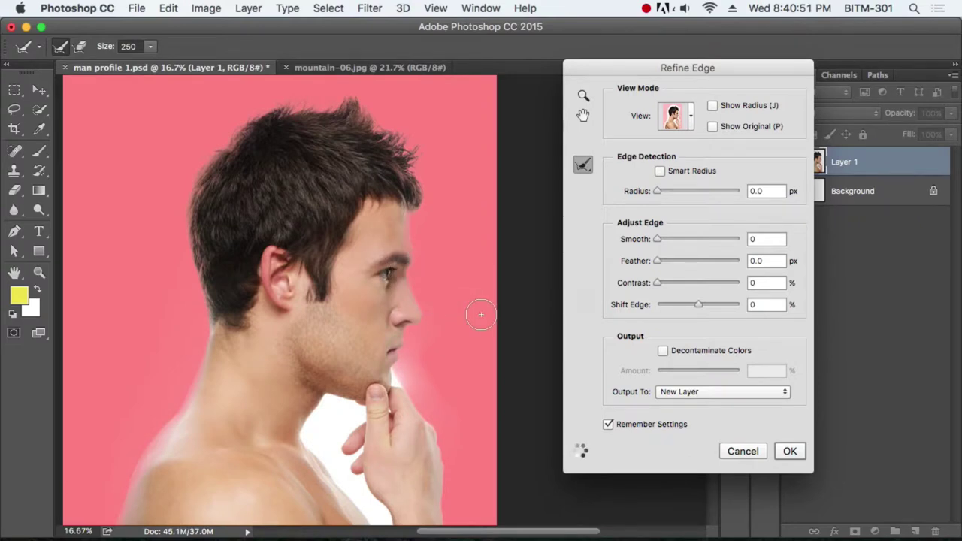
drag(422, 371, 459, 410)
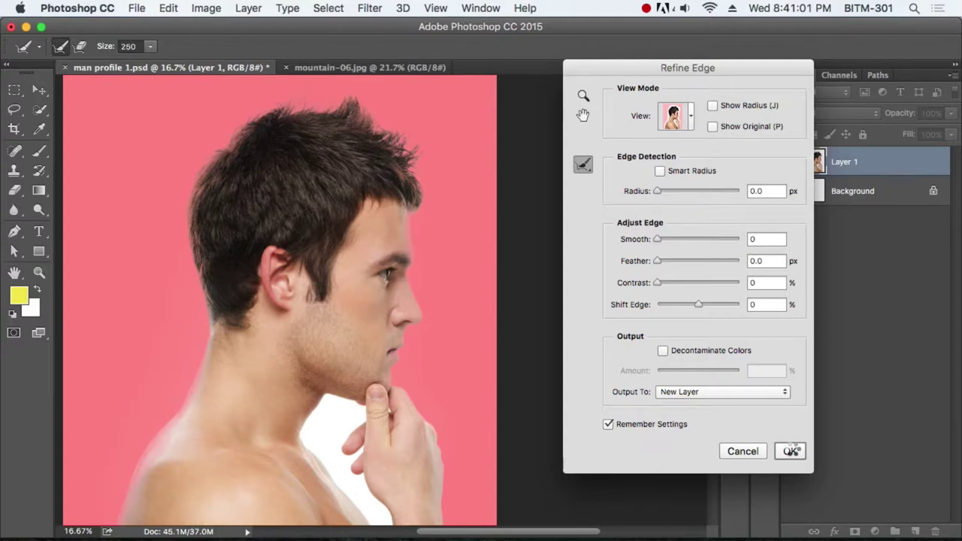
click(791, 451)
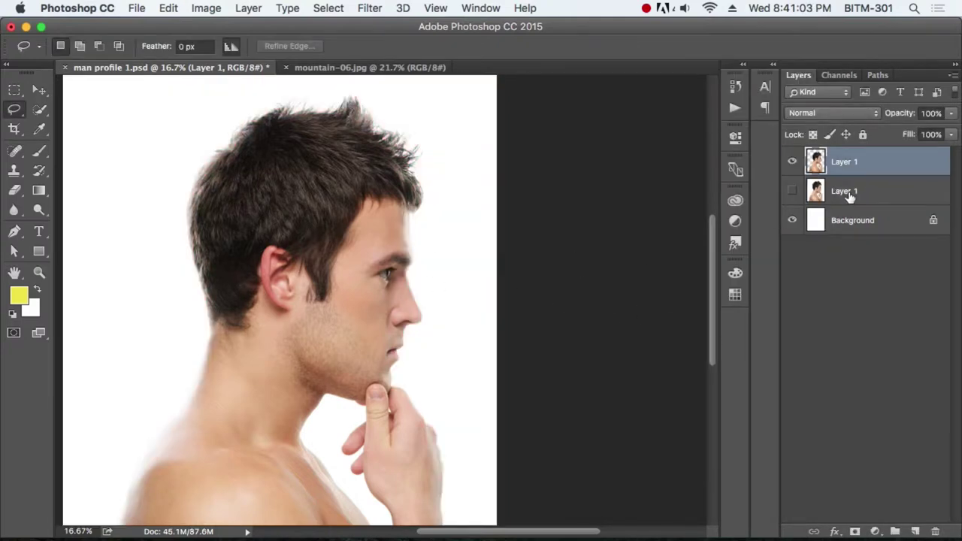
Add a new Layer 2 above the original Layer 1 and fill it with yellow.
click(866, 192)
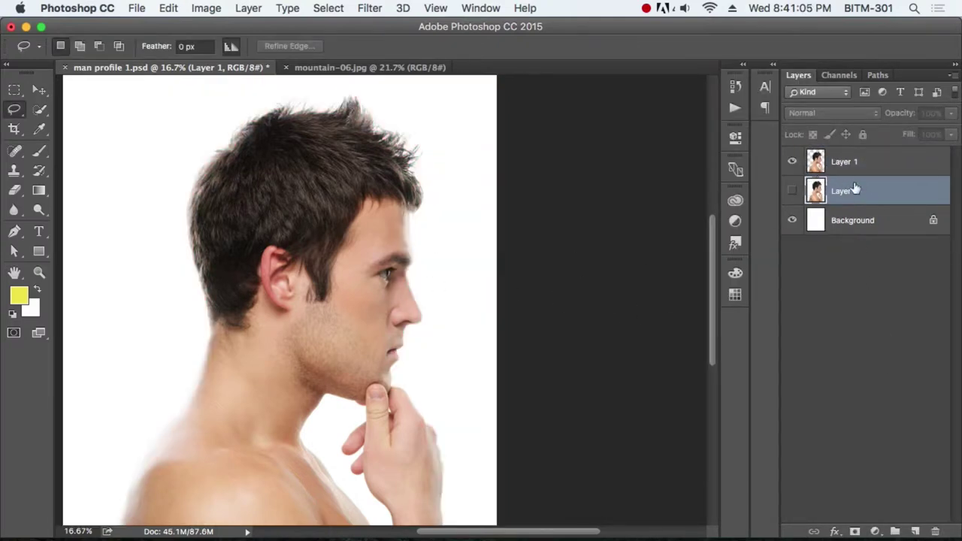
click(917, 532)
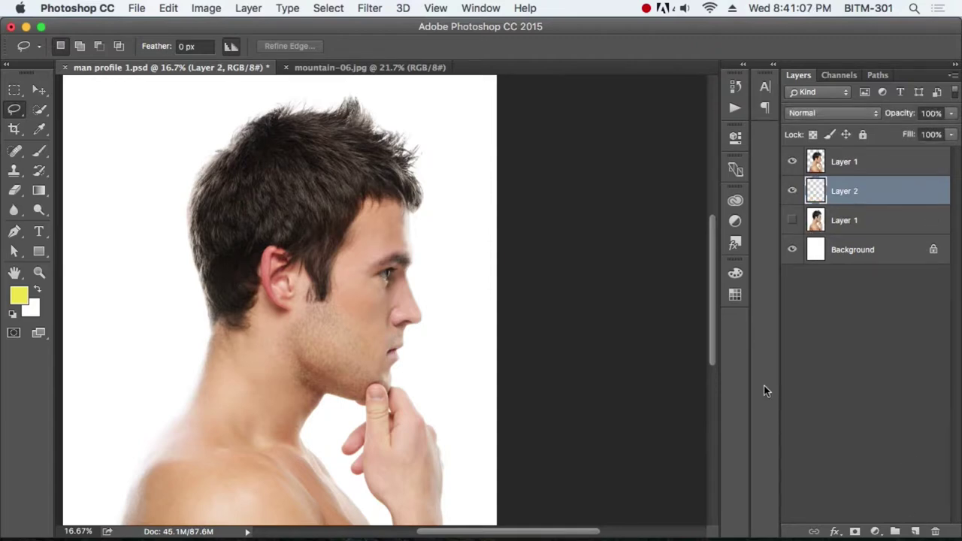
key(alt+BackSpace)
key(ctrl+minus)
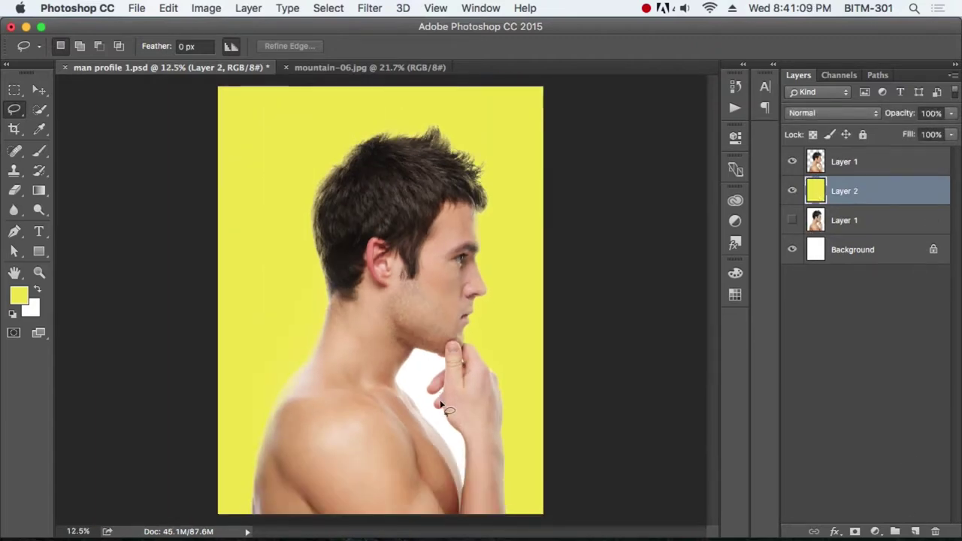
Make the top man layer active and pick the Quick Selection Tool.
click(865, 165)
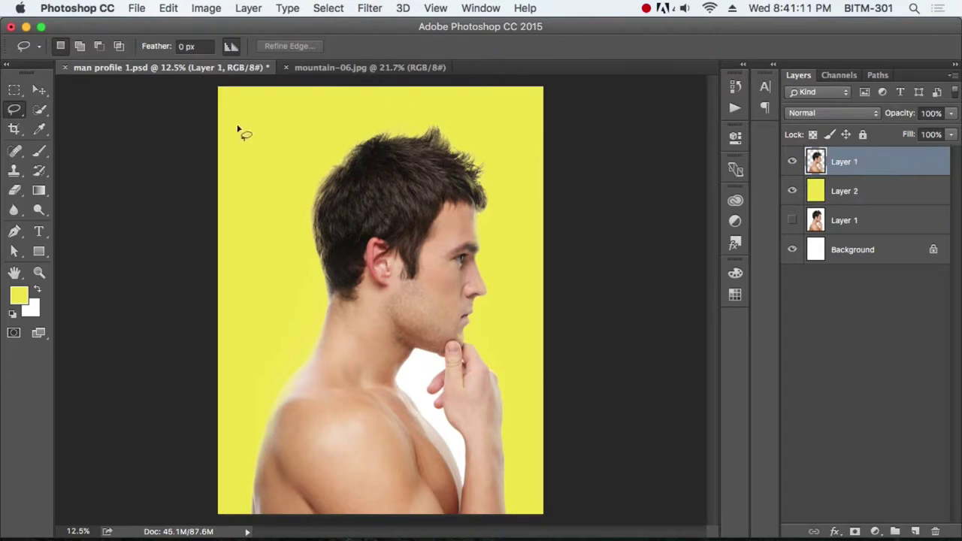
click(40, 110)
right_click(40, 110)
Quick-select the white patch between the neck and hand, delete it, and deselect.
click(94, 107)
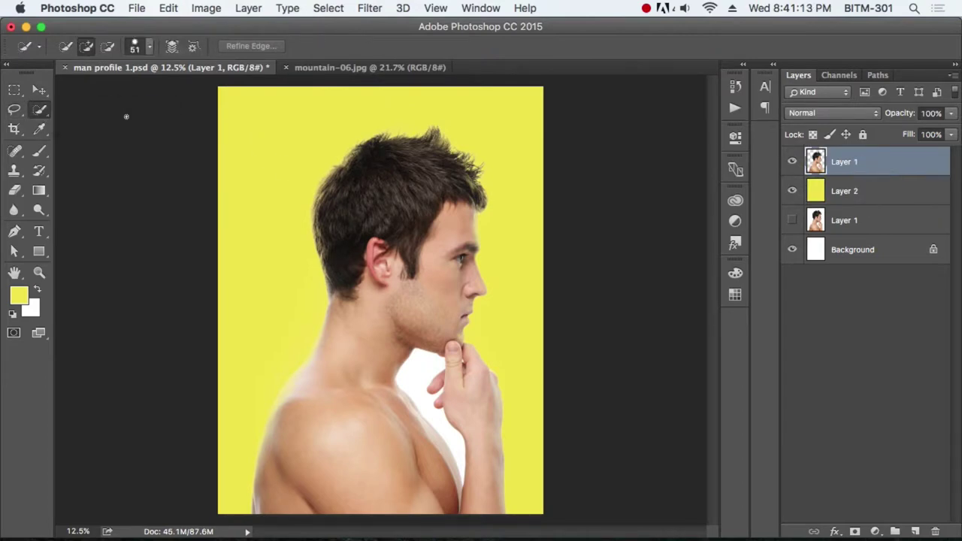
drag(412, 380, 420, 383)
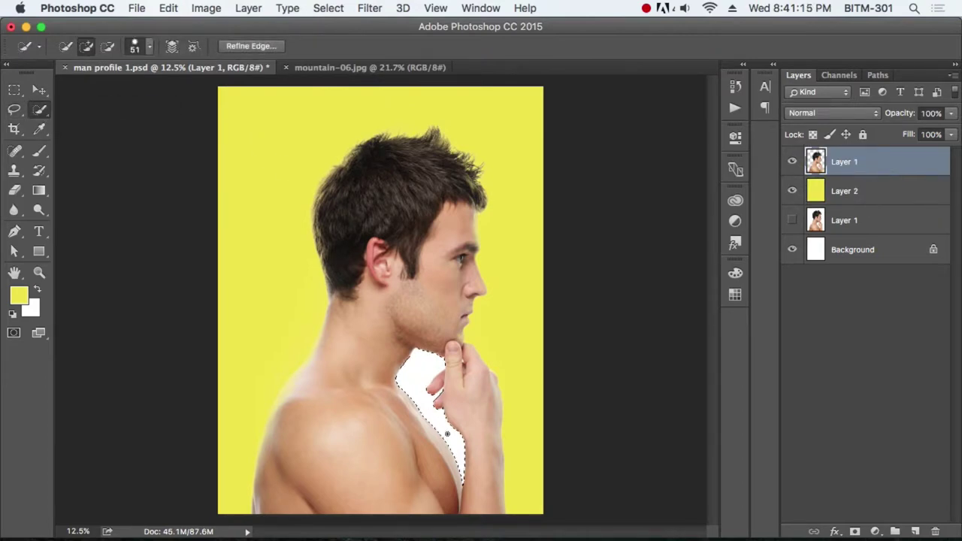
key(Delete)
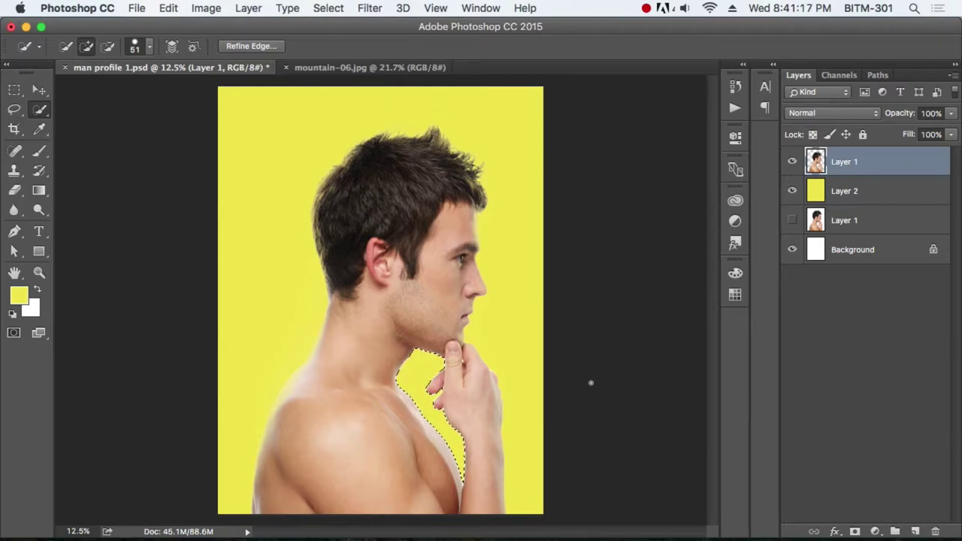
key(m)
key(super+d)
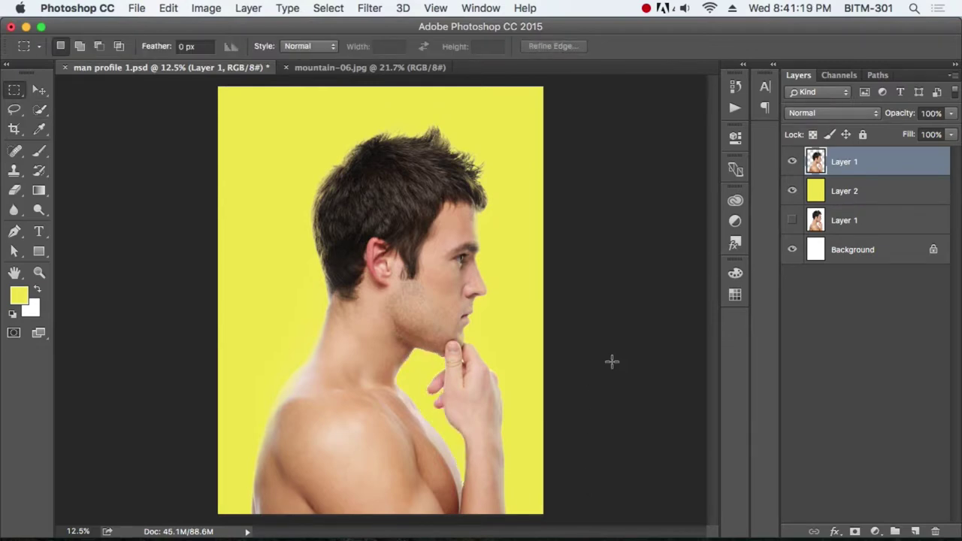
Zoom out, select the entire image, and toggle the top man layer to compare.
key(super+minus)
key(super+a)
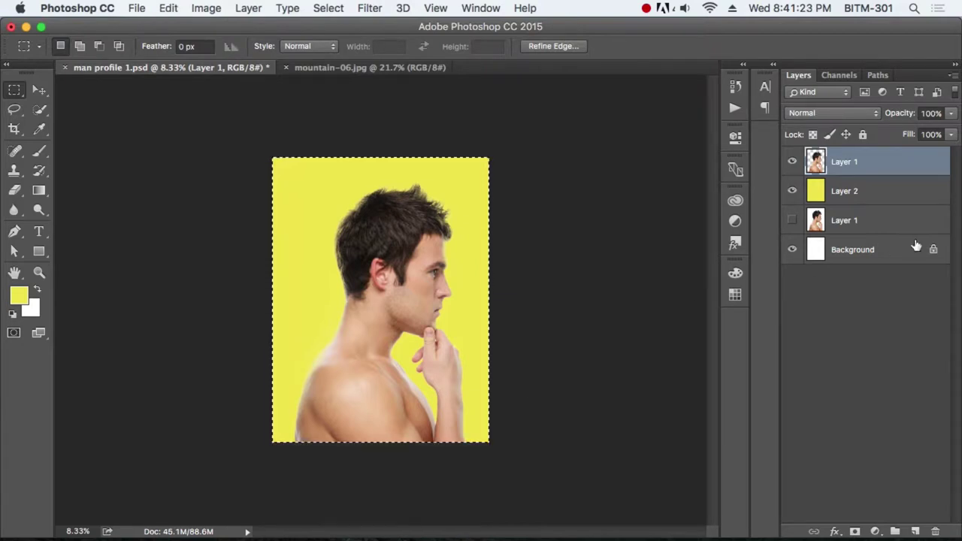
click(791, 161)
click(791, 162)
click(792, 162)
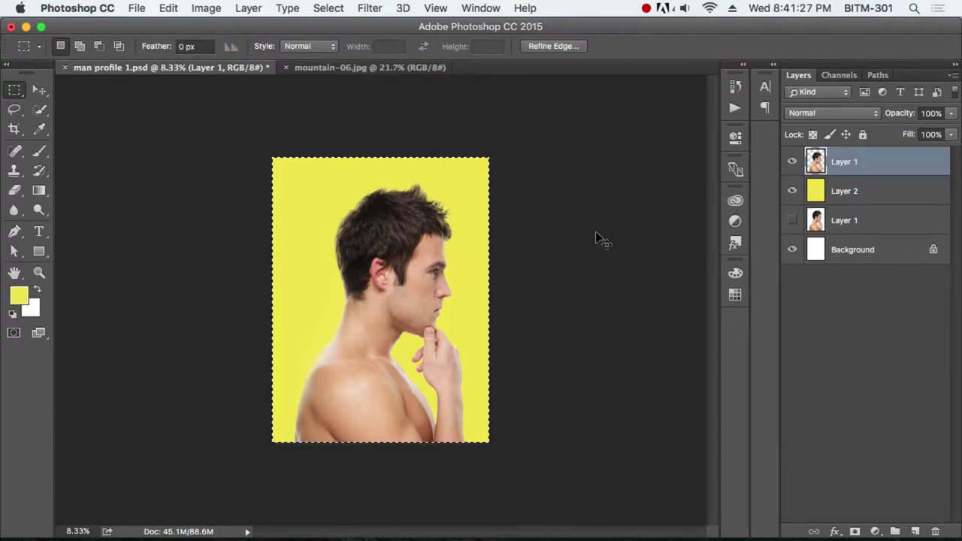
Paste the man into mountain-06.jpg as Layer 1 and scale him to about 55% over the mountains.
click(346, 69)
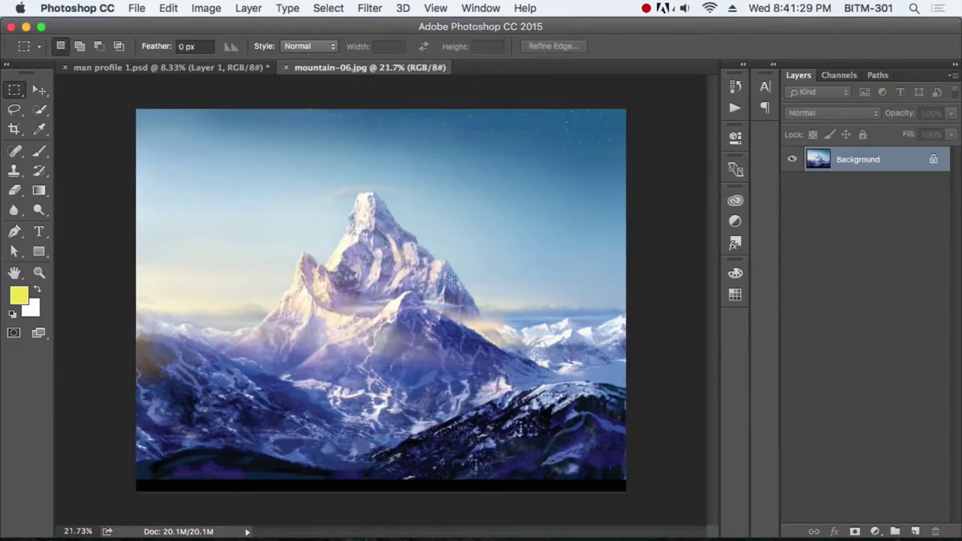
drag(451, 284, 449, 278)
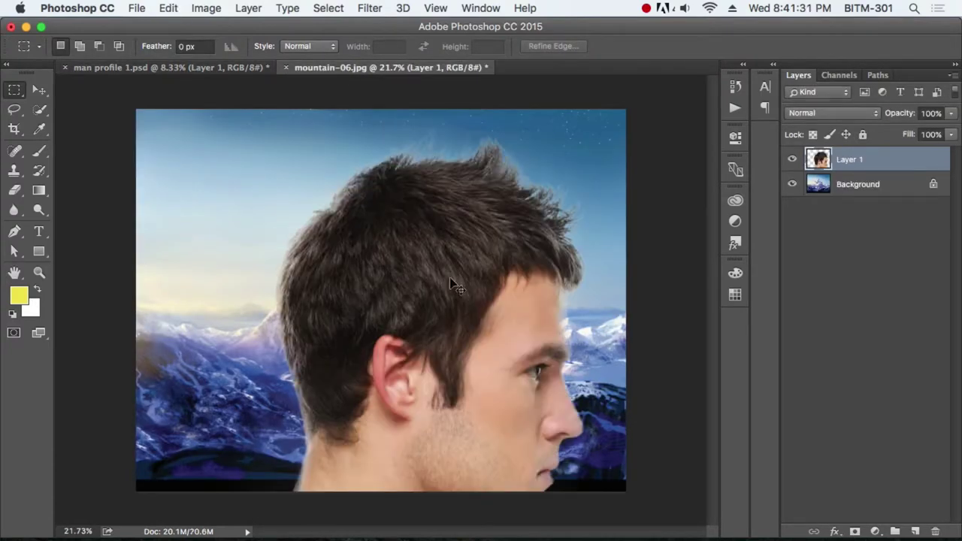
key(ctrl+t)
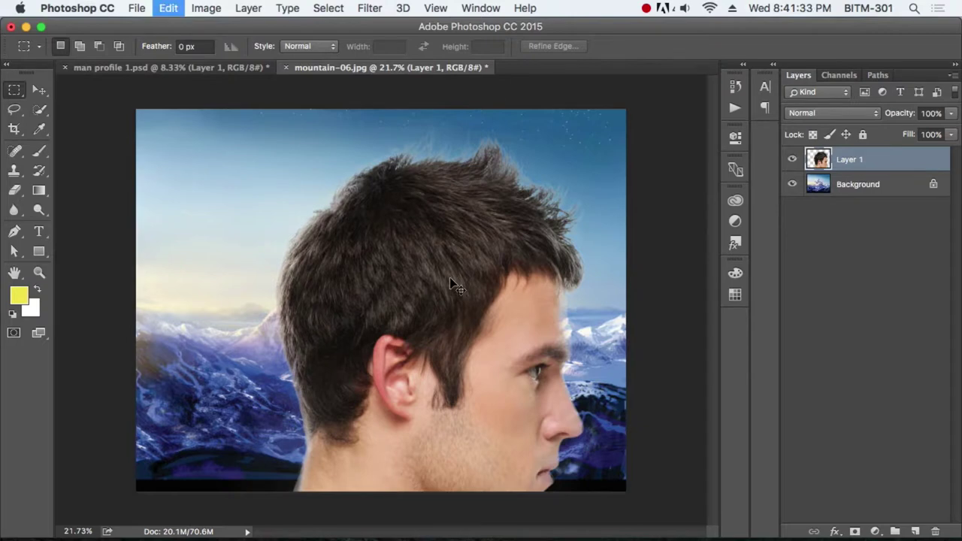
key(ctrl+minus)
key(ctrl+minus)
key(ctrl+minus)
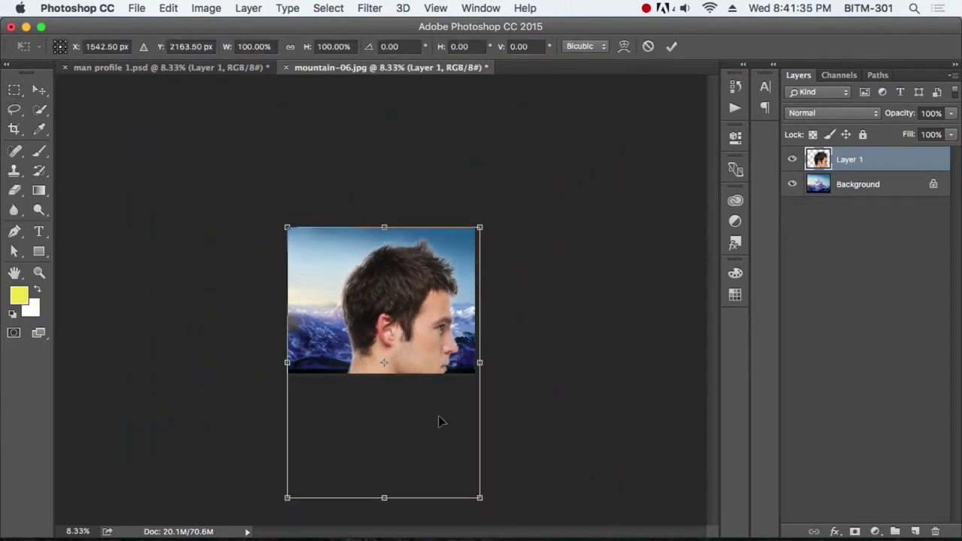
mouse_move(478, 497)
mouse_down()
mouse_move(411, 398)
mouse_move(390, 348)
mouse_up()
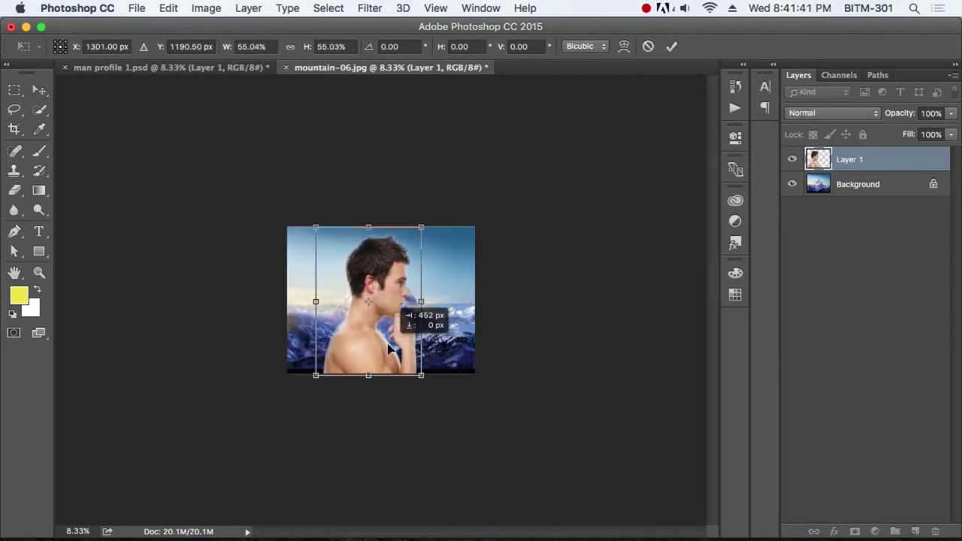
key(Return)
key(m)
scroll(387, 348, up, 7)
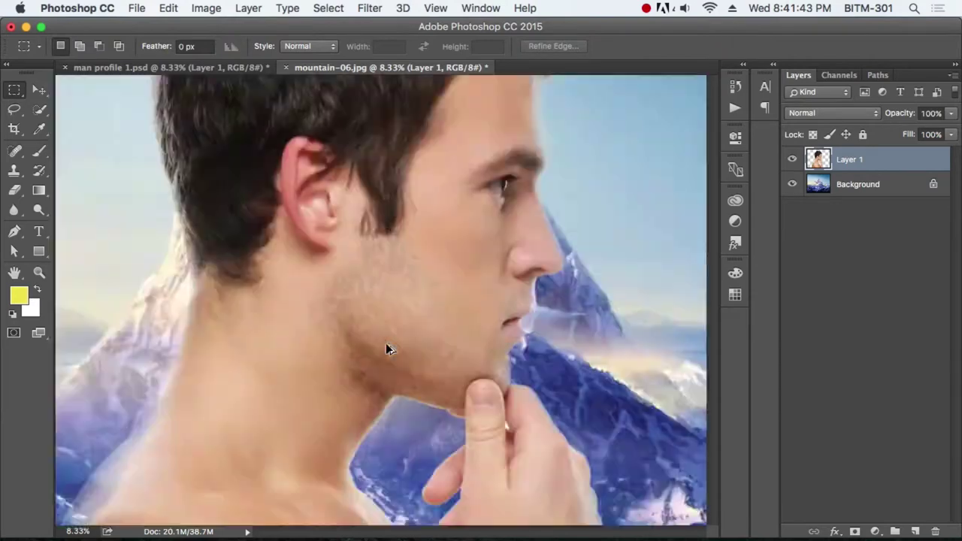
scroll(371, 305, down, 3)
scroll(372, 304, down, 1)
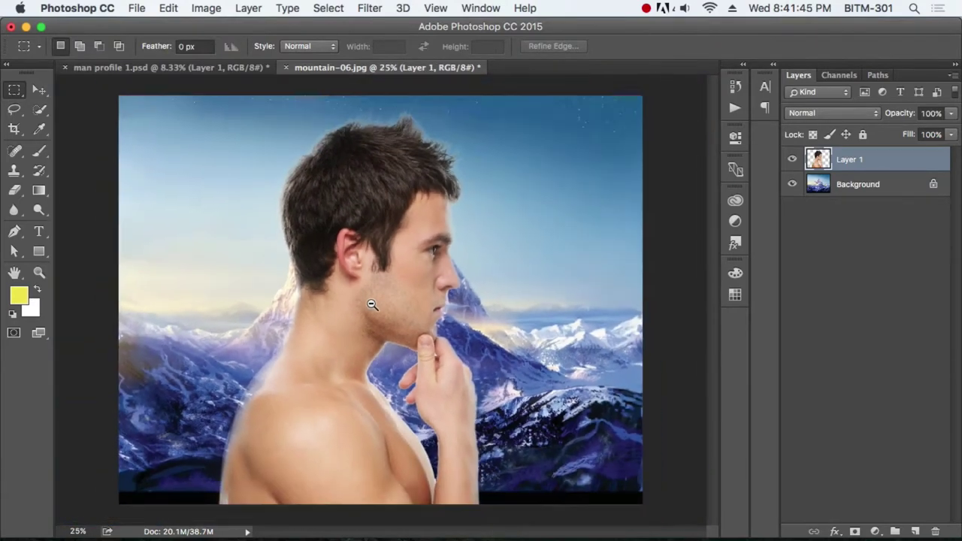
scroll(369, 303, down, 1)
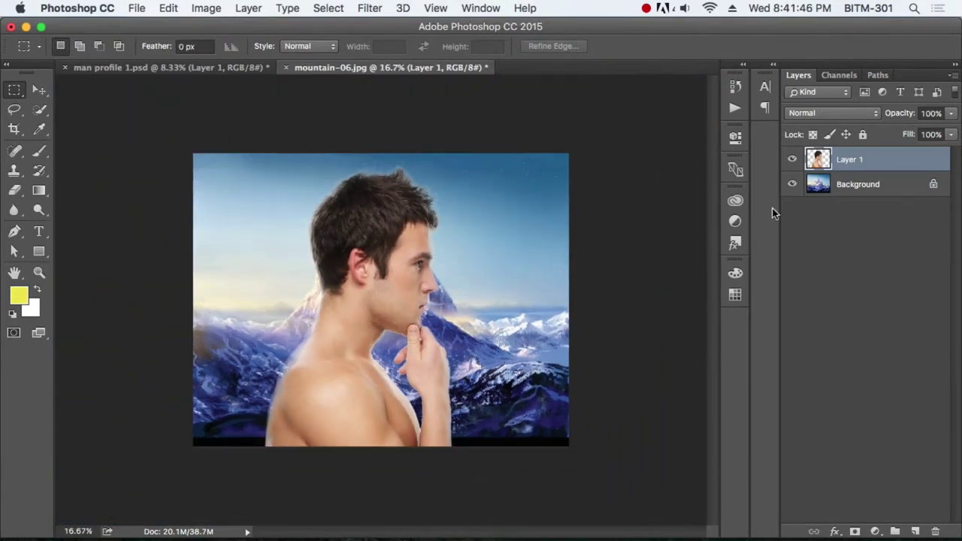
Fill the Background layer with white and paste the mountain image as Layer 2 above it.
click(872, 191)
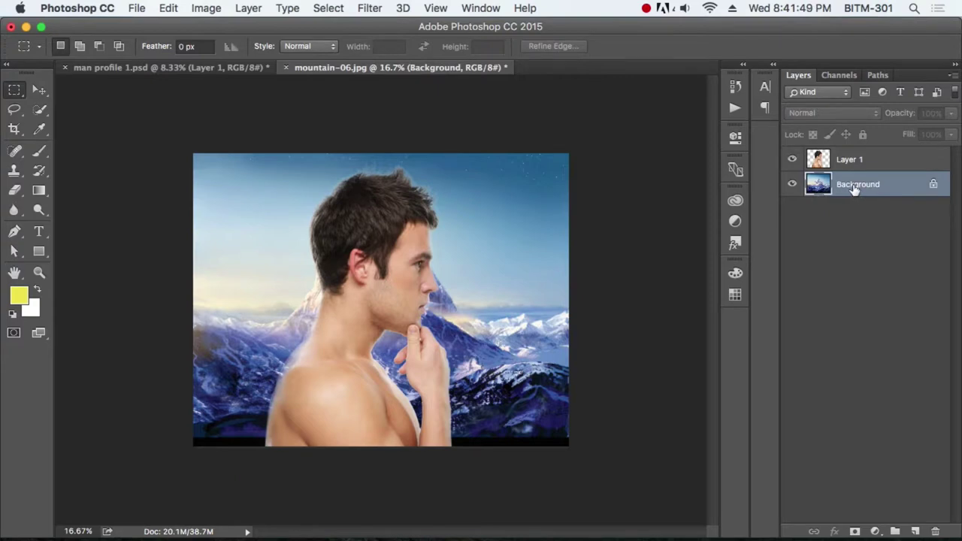
key(ctrl+a)
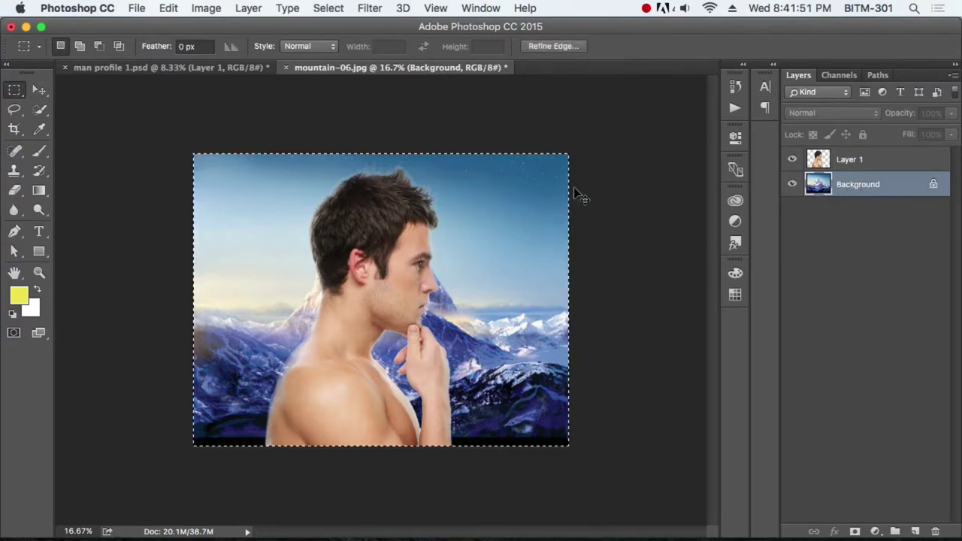
key(ctrl+BackSpace)
key(ctrl+v)
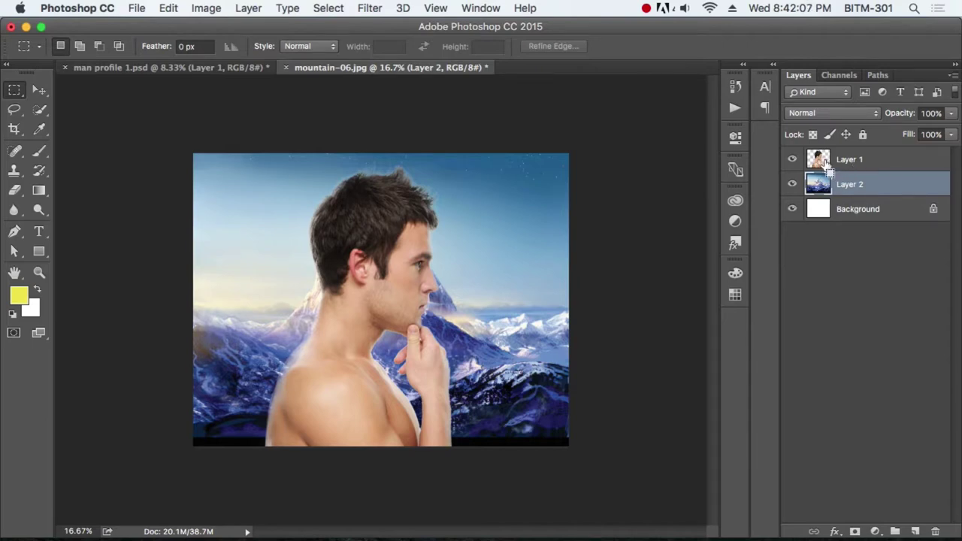
Load the man's silhouette and copy the mountain inside it to Layer 3 with Layer via Copy.
super+click(823, 167)
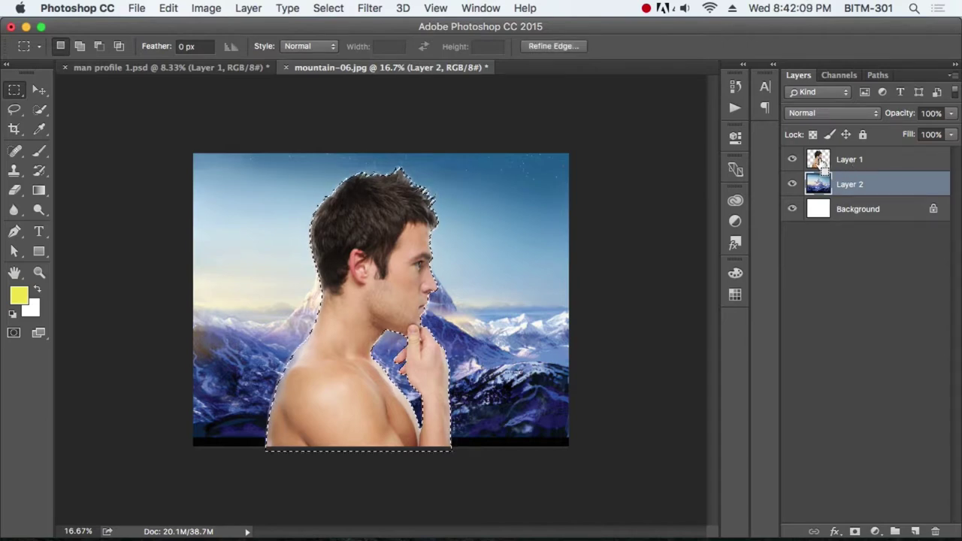
scroll(474, 322, up, 5)
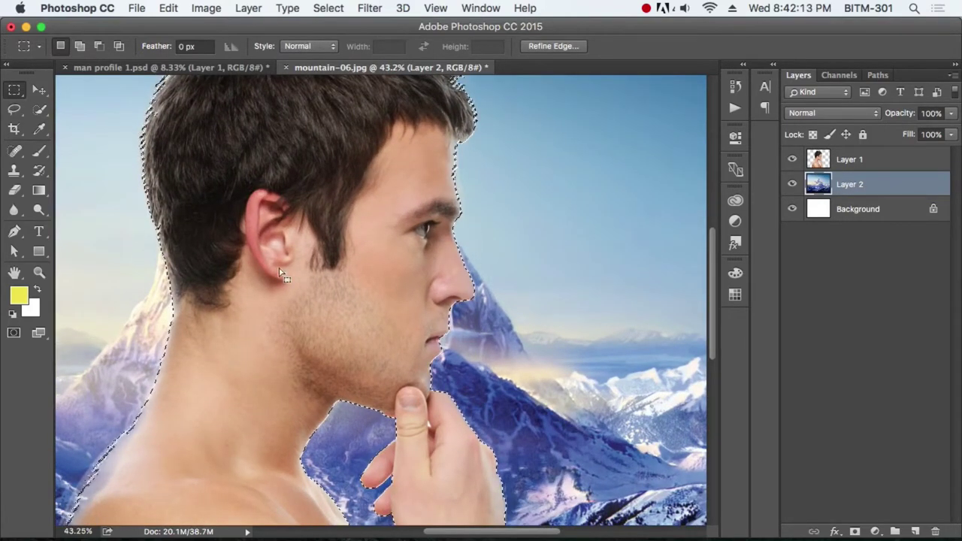
scroll(286, 338, down, 3)
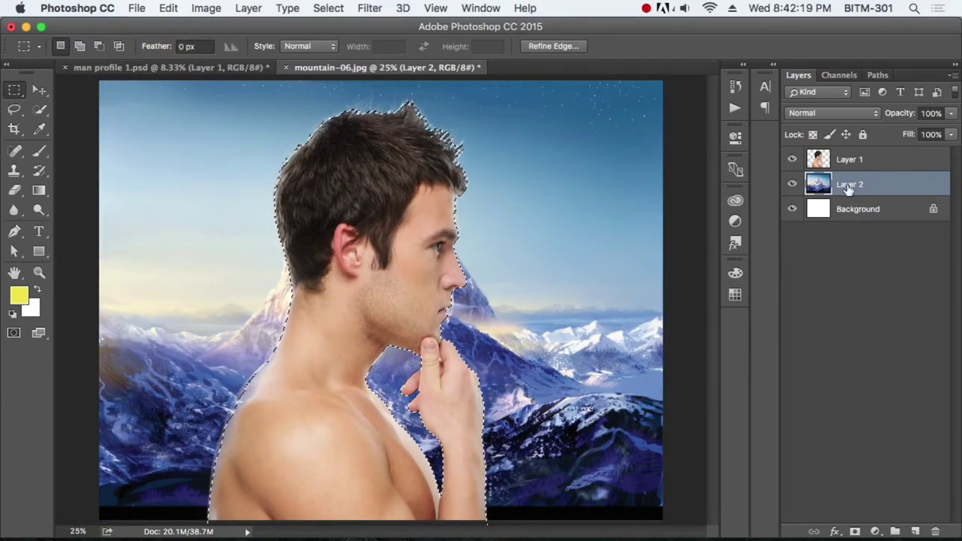
right_click(368, 182)
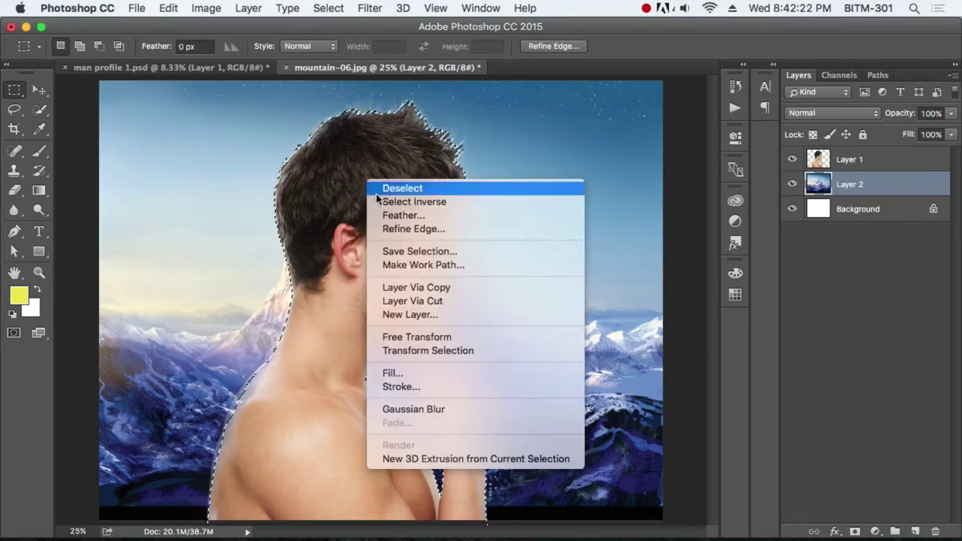
click(444, 290)
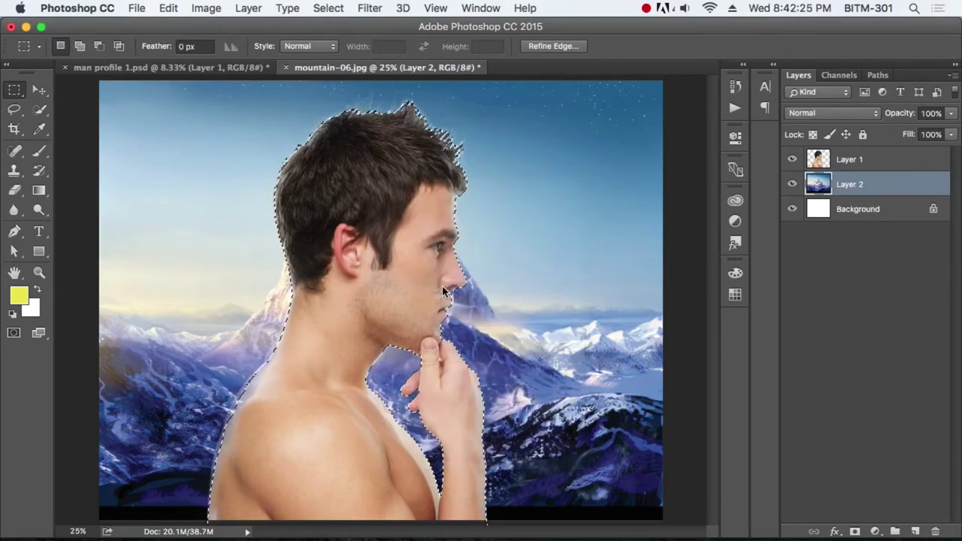
Hide the man's Layer 1 to inspect the silhouette-shaped mountain on Layer 3.
key(v)
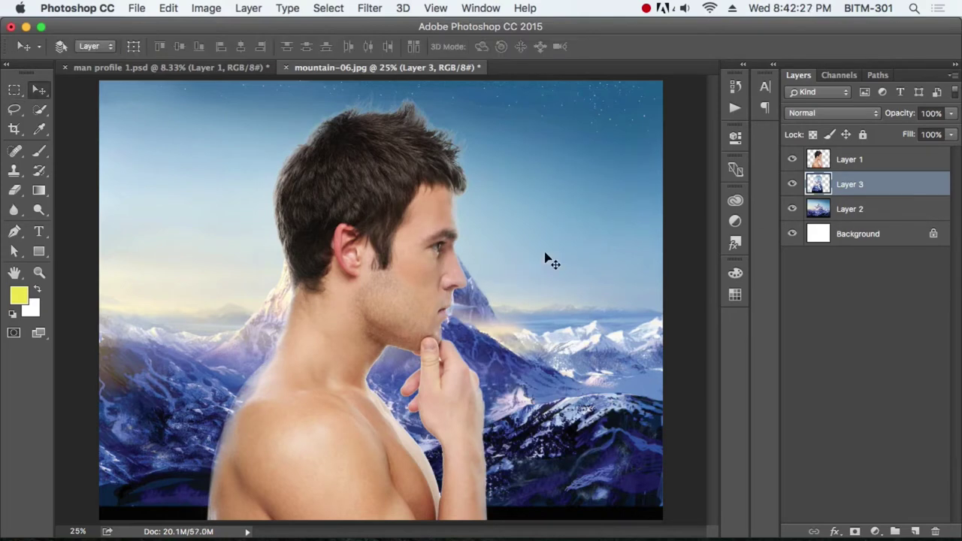
click(793, 160)
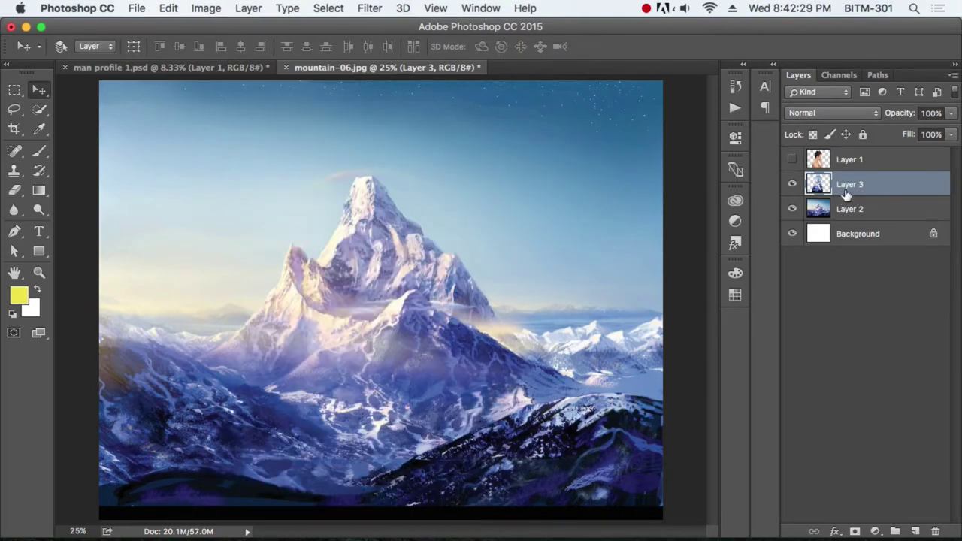
click(792, 159)
key(super+minus)
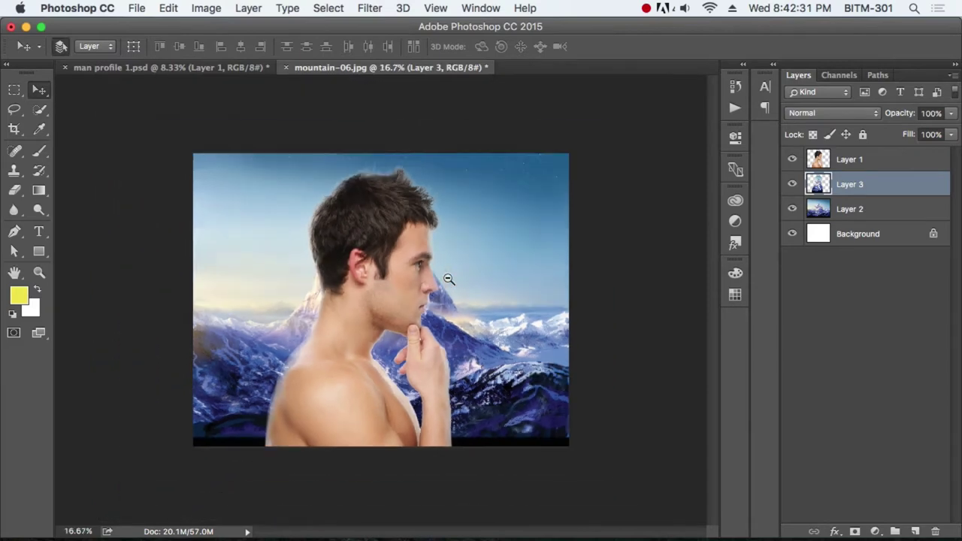
click(793, 159)
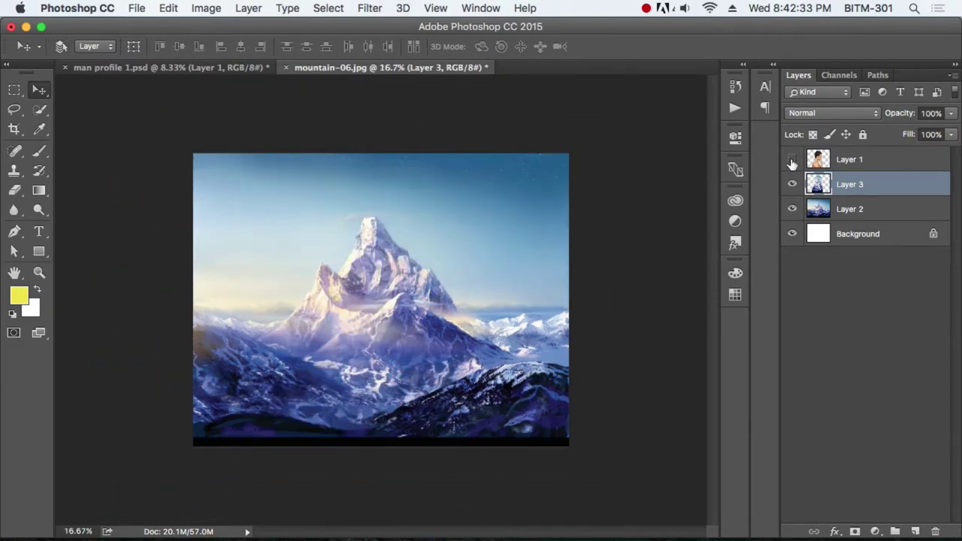
Set Layer 2's opacity to 10%, then re-show and select the man's Layer 1.
click(862, 215)
key(1)
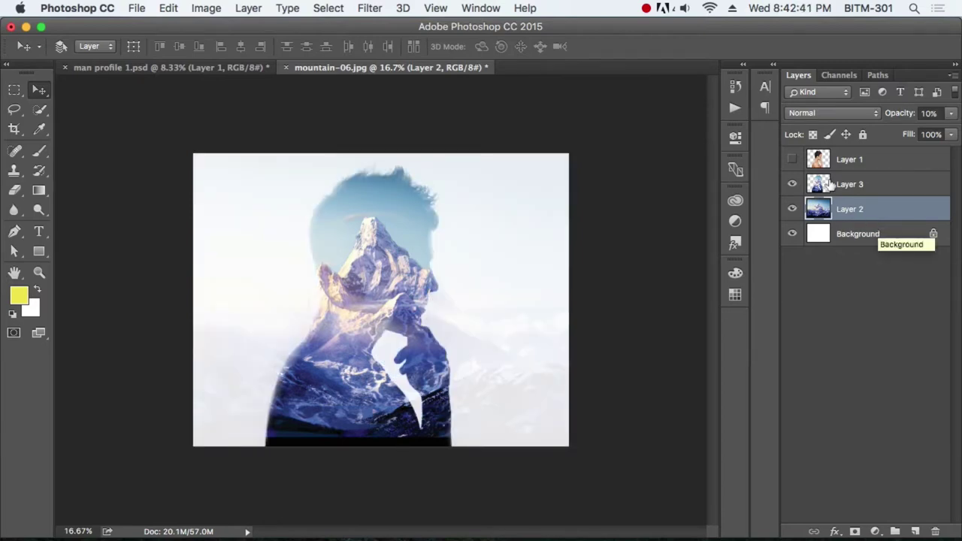
click(791, 159)
click(850, 159)
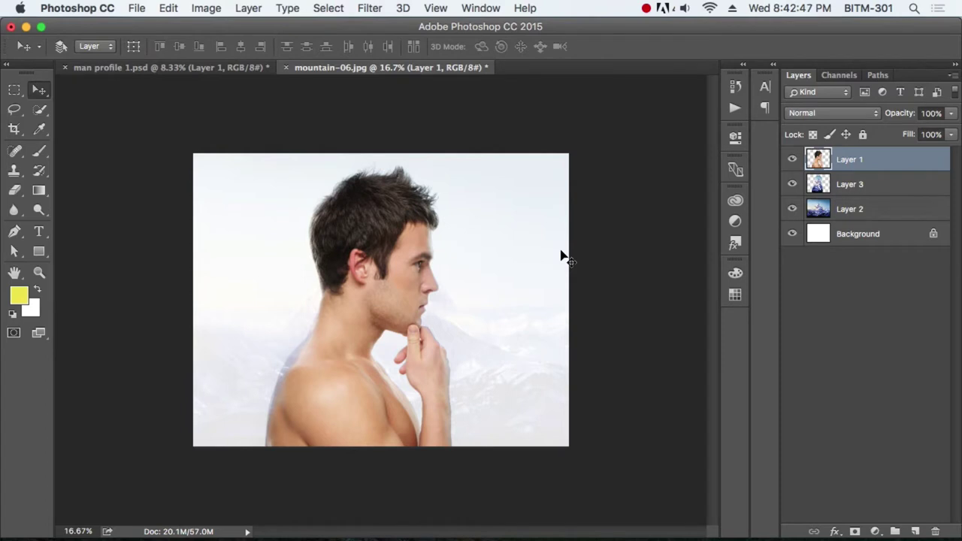
Apply Image > Adjustments > Desaturate to the man's Layer 1, then zoom in on the portrait.
click(201, 11)
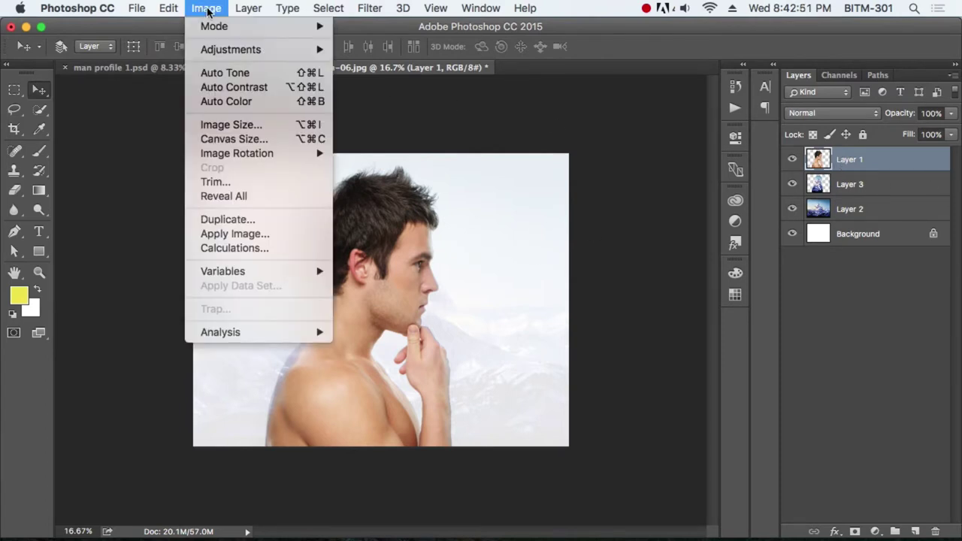
mouse_move(231, 49)
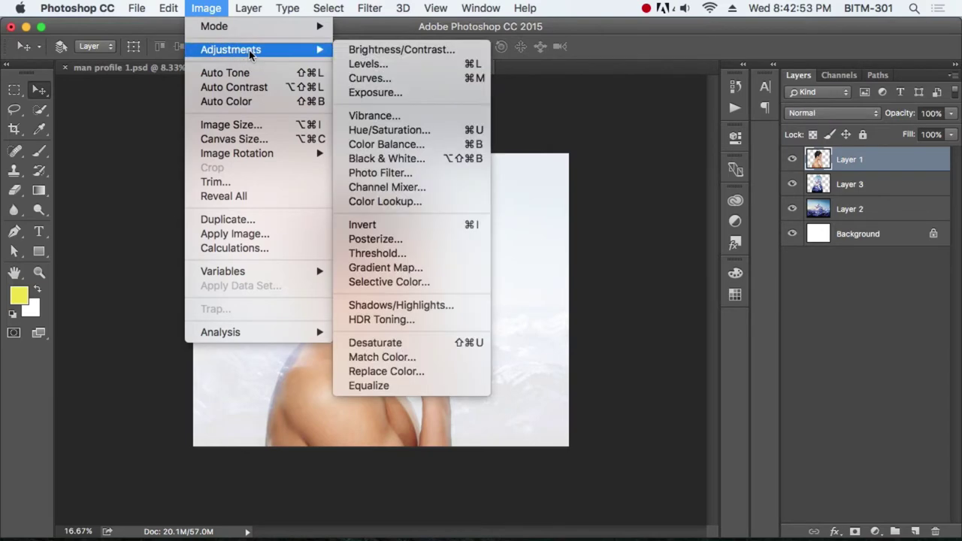
click(432, 345)
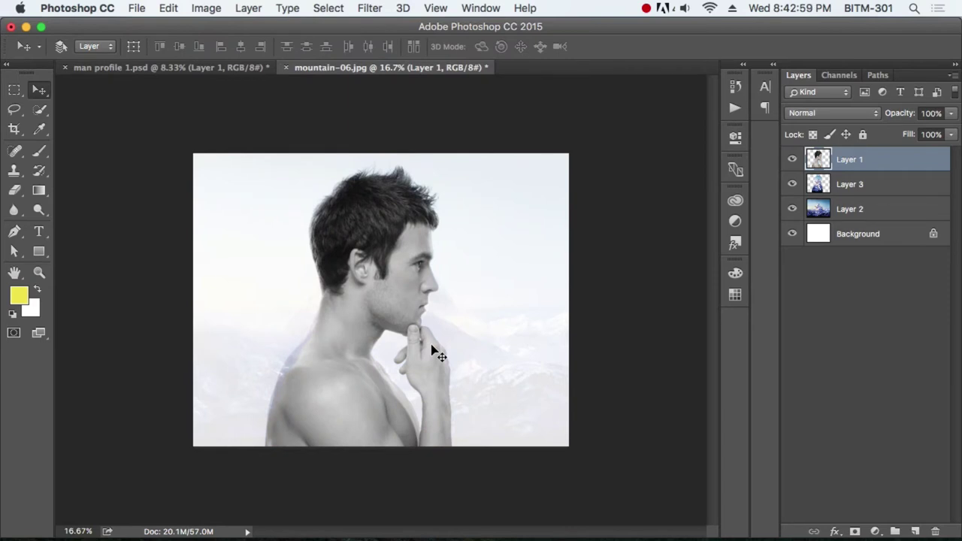
drag(387, 247, 410, 254)
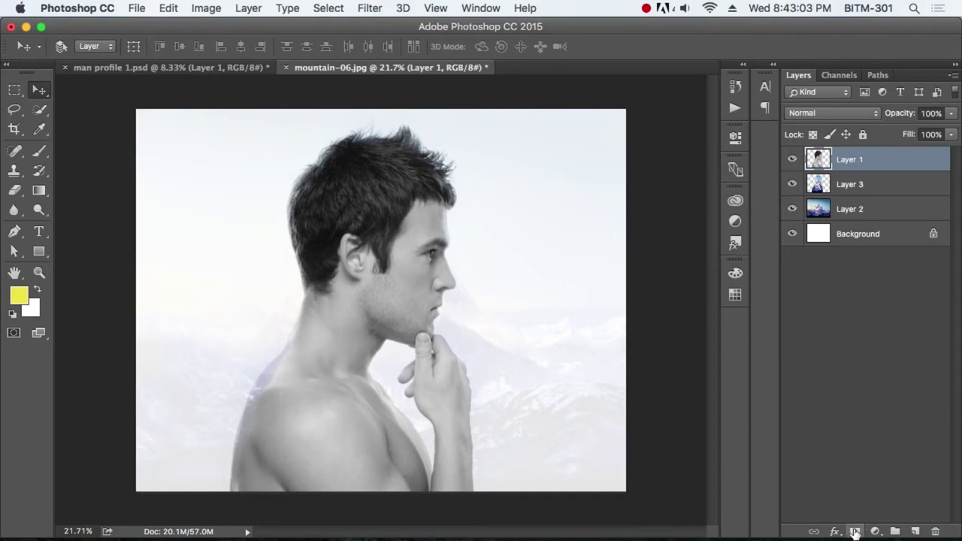
Add a layer mask to Layer 1 and get a black Brush ready.
click(855, 532)
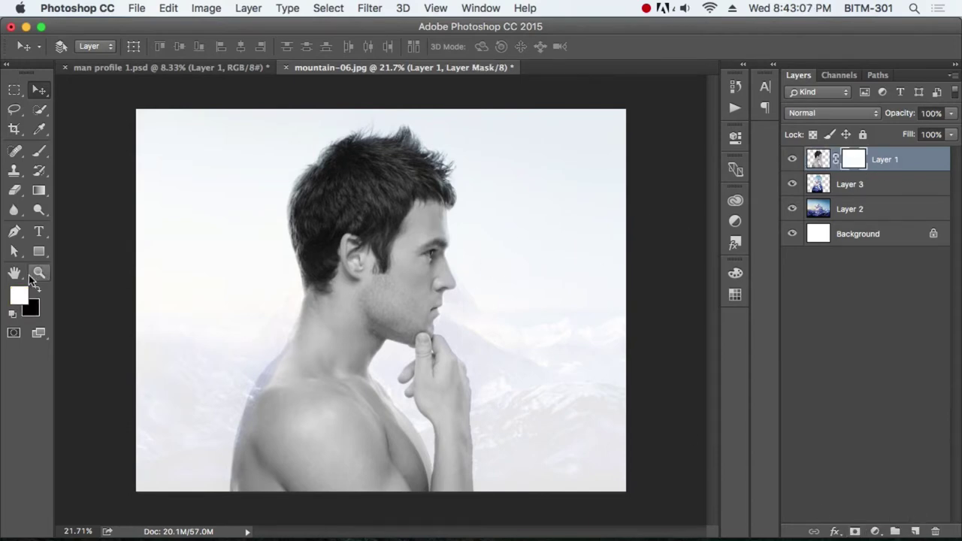
key(b)
key(x)
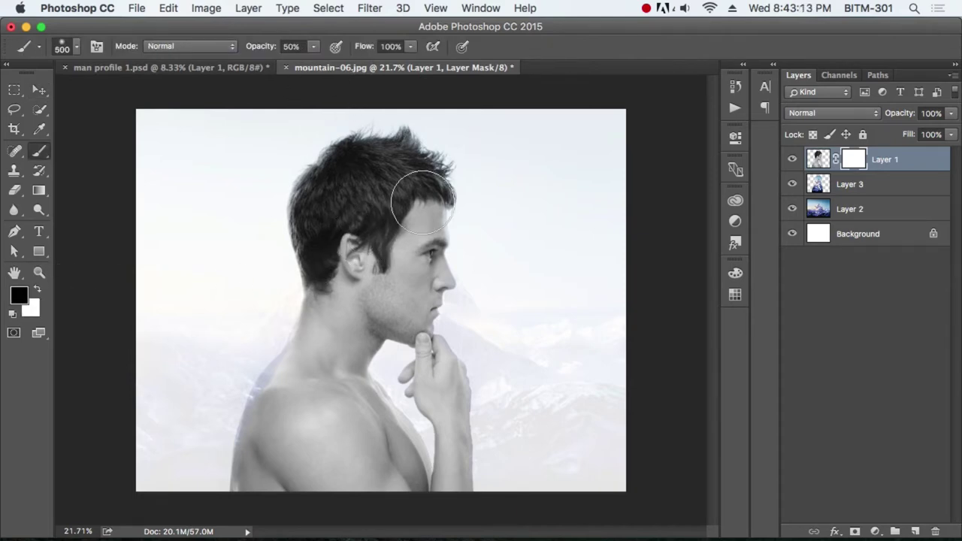
Paint the mask over hair, head, face and body to reveal the mountain peak.
mouse_move(421, 194)
mouse_down()
mouse_move(409, 168)
mouse_move(387, 204)
mouse_move(369, 176)
mouse_move(316, 168)
mouse_move(318, 211)
mouse_move(343, 263)
mouse_move(361, 263)
mouse_move(379, 316)
mouse_move(346, 316)
mouse_move(306, 298)
mouse_move(285, 270)
mouse_move(324, 236)
mouse_move(330, 263)
mouse_move(293, 398)
mouse_move(267, 428)
mouse_move(302, 460)
mouse_move(353, 436)
mouse_move(376, 391)
mouse_move(372, 440)
mouse_move(394, 478)
mouse_move(301, 477)
mouse_move(441, 486)
mouse_move(455, 440)
mouse_move(441, 343)
mouse_move(404, 329)
mouse_move(383, 248)
mouse_move(436, 203)
mouse_up()
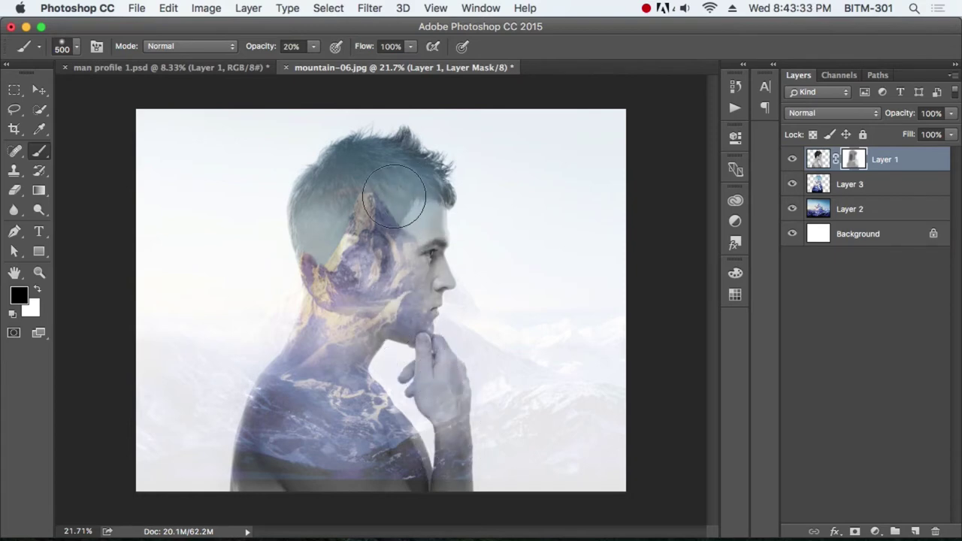
mouse_move(373, 160)
mouse_down()
mouse_move(390, 146)
mouse_move(343, 140)
mouse_move(313, 181)
mouse_move(327, 236)
mouse_move(375, 269)
mouse_up()
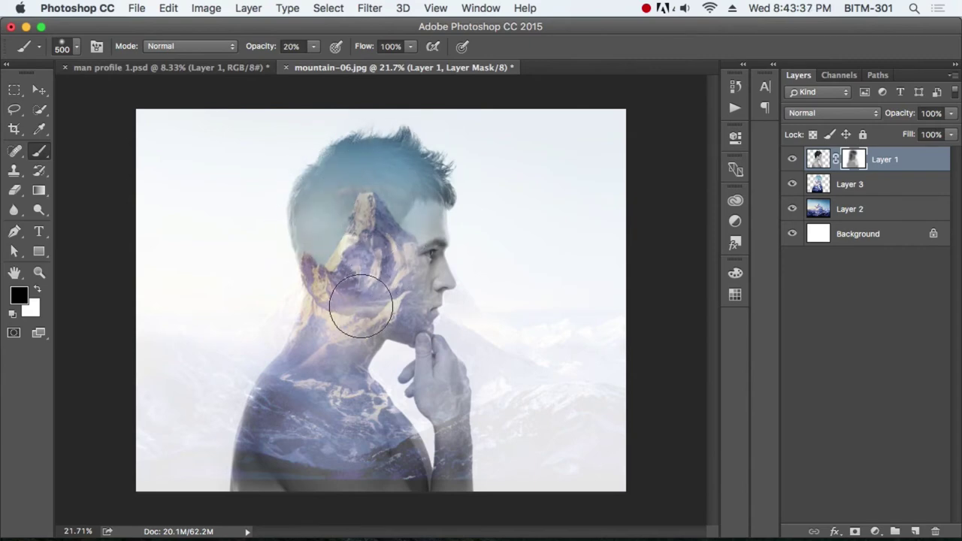
mouse_move(350, 307)
mouse_down()
mouse_move(393, 294)
mouse_move(436, 237)
mouse_move(440, 294)
mouse_move(424, 343)
mouse_move(350, 208)
mouse_move(438, 173)
mouse_move(439, 188)
mouse_move(429, 146)
mouse_move(316, 168)
mouse_move(286, 278)
mouse_move(283, 369)
mouse_move(253, 429)
mouse_move(253, 485)
mouse_move(253, 461)
mouse_up()
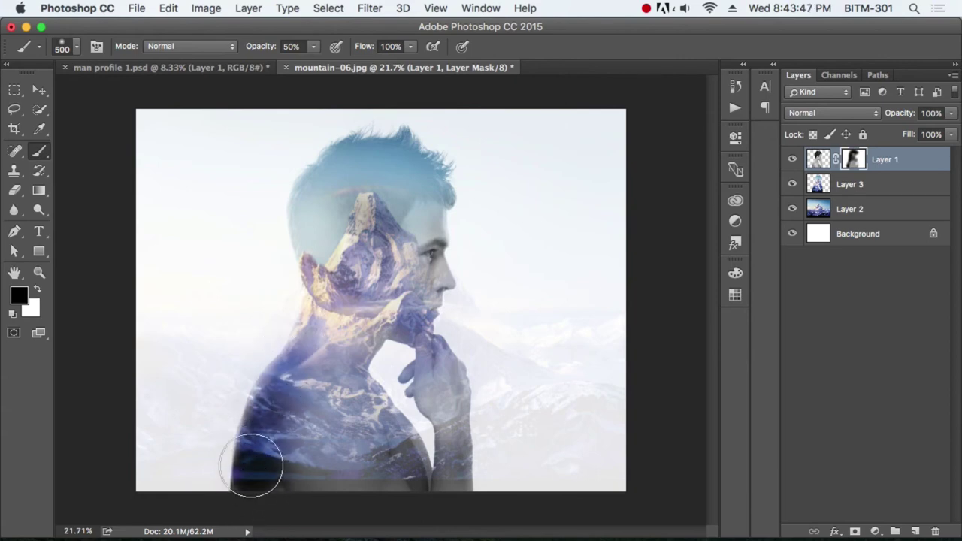
mouse_move(458, 167)
mouse_down()
mouse_move(444, 219)
mouse_move(425, 209)
mouse_move(332, 215)
mouse_up()
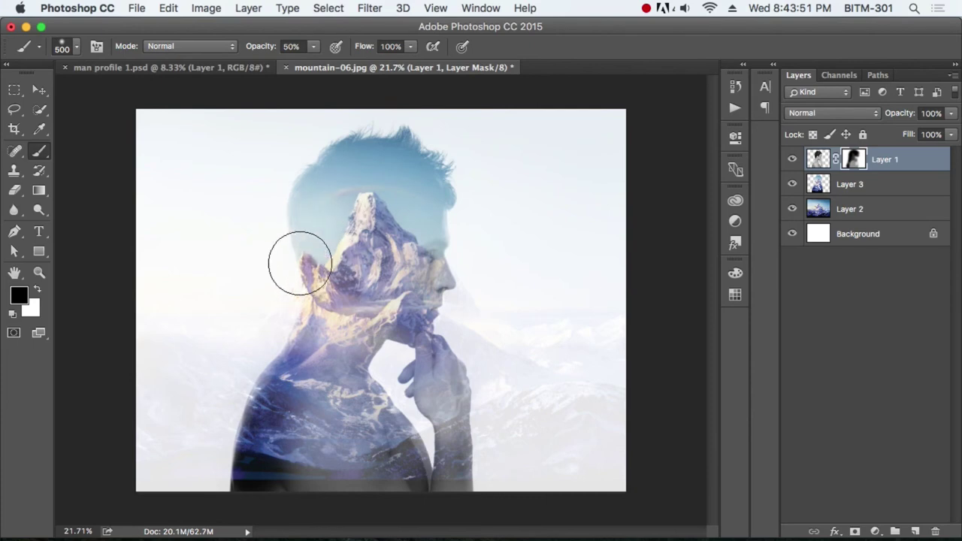
mouse_move(236, 424)
mouse_down()
mouse_move(273, 471)
mouse_move(338, 516)
mouse_move(306, 494)
mouse_move(358, 515)
mouse_up()
drag(498, 485, 269, 504)
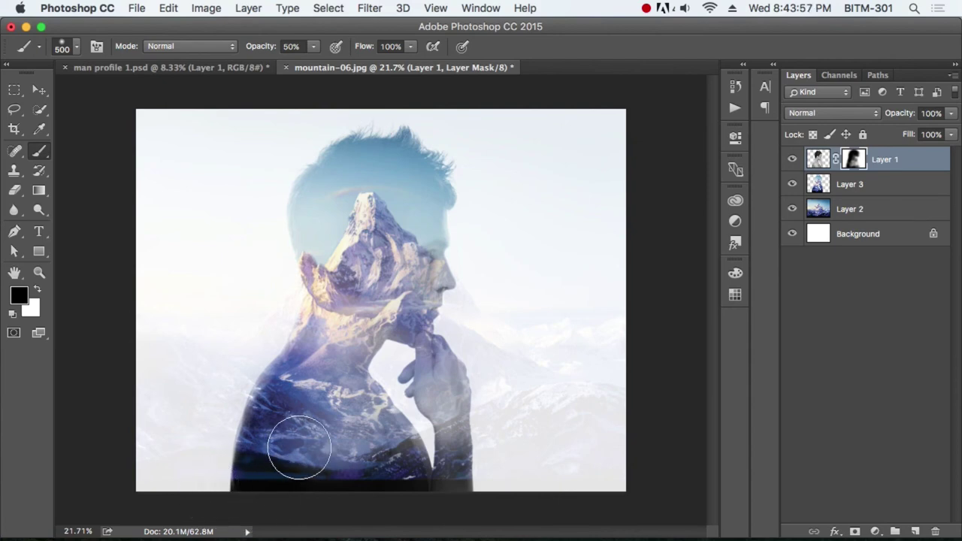
Lower the mountain backdrop Layer 2 to 5% opacity.
key(v)
click(864, 215)
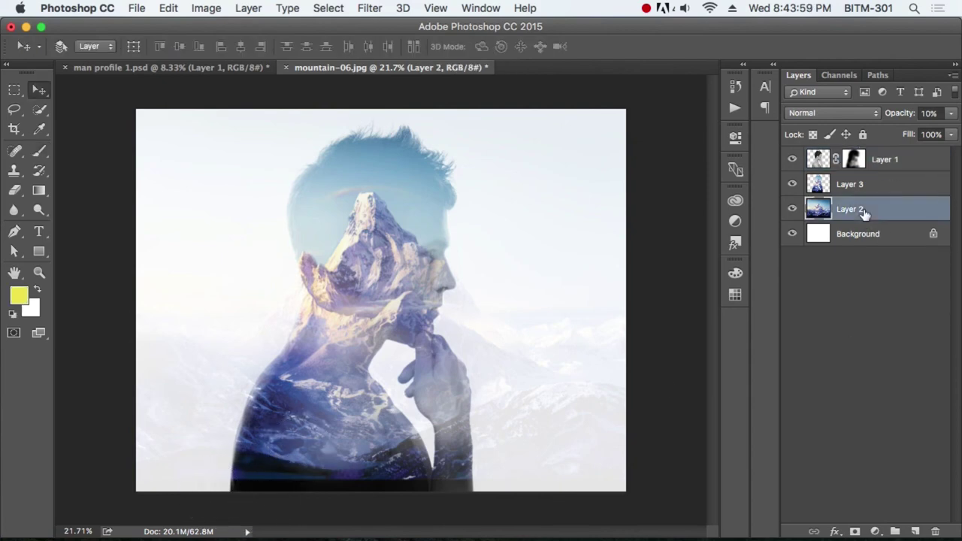
key(0)
key(5)
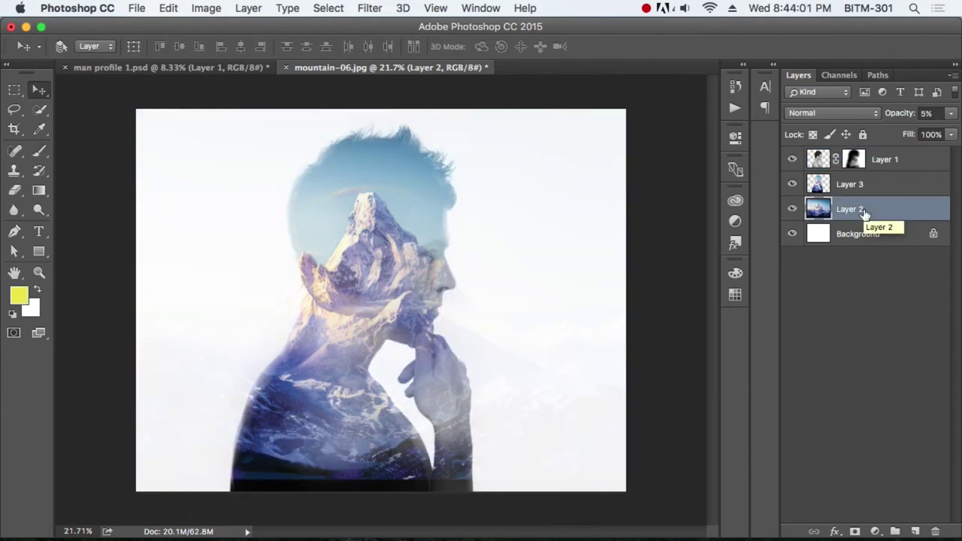
key(ctrl+plus)
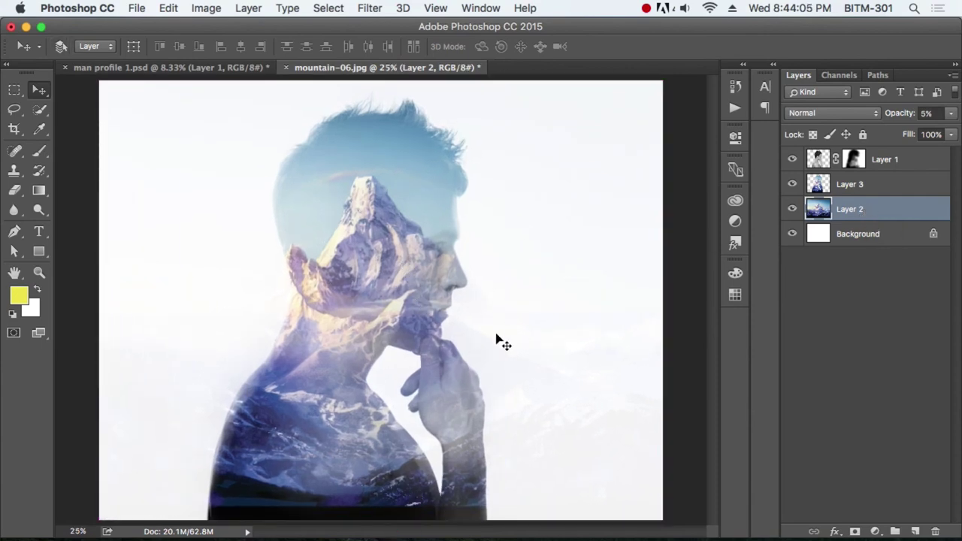
key(ctrl+minus)
key(ctrl+minus)
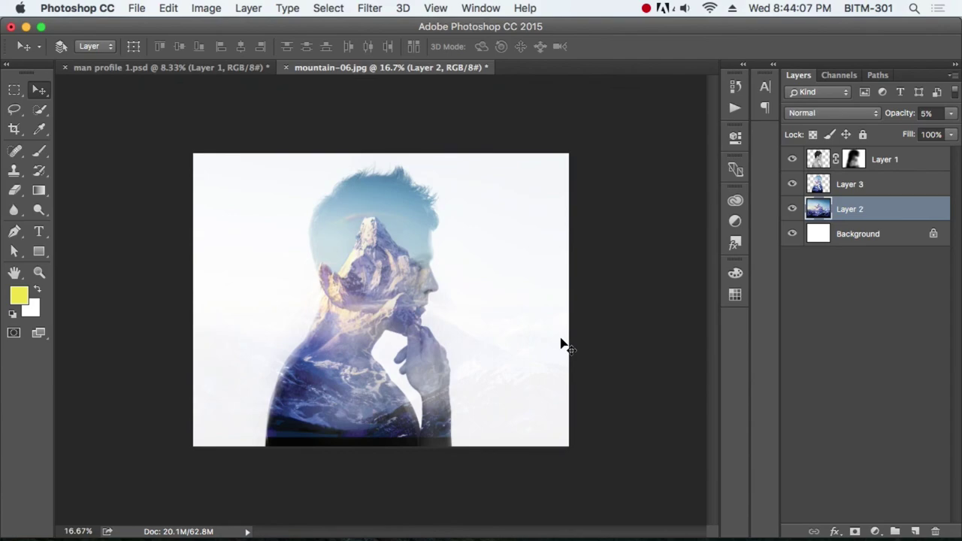